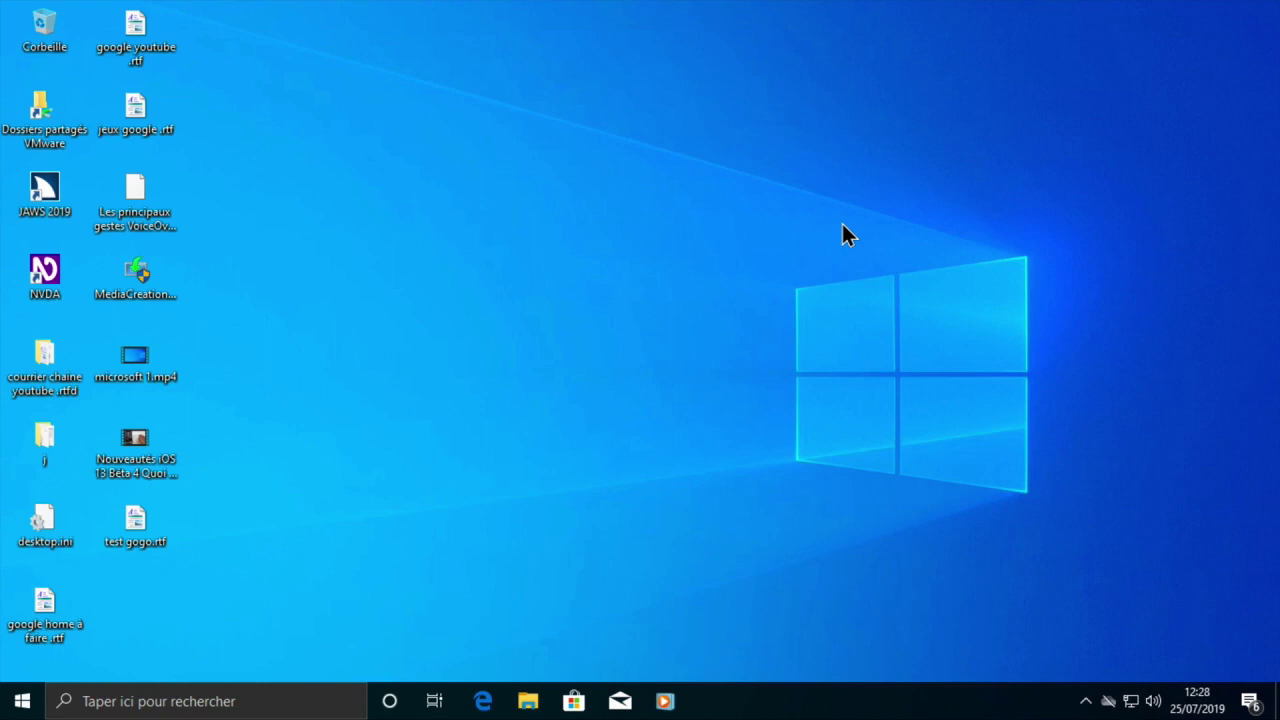
# Step: Start the Windows Narrator, accept its keyboard-layout warning and minimise the Narrator welcome page
pyautogui.press('ctrl+super+Return')
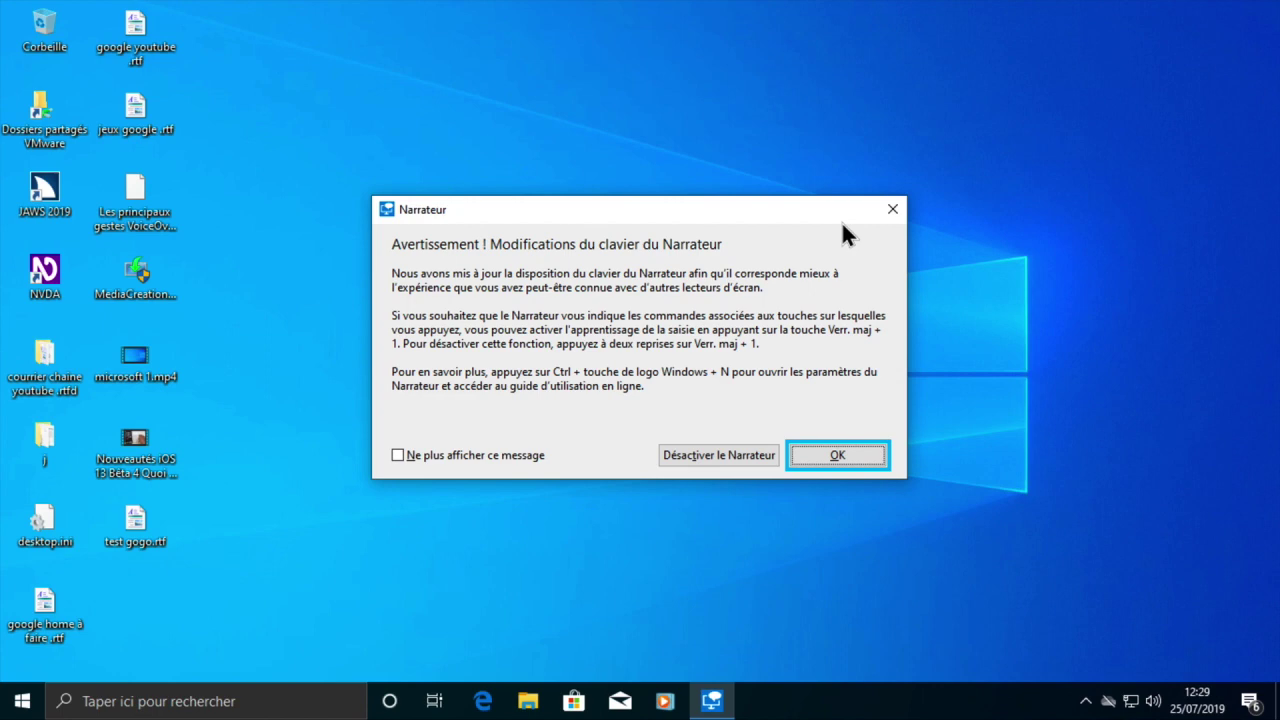
pyautogui.press('Return')
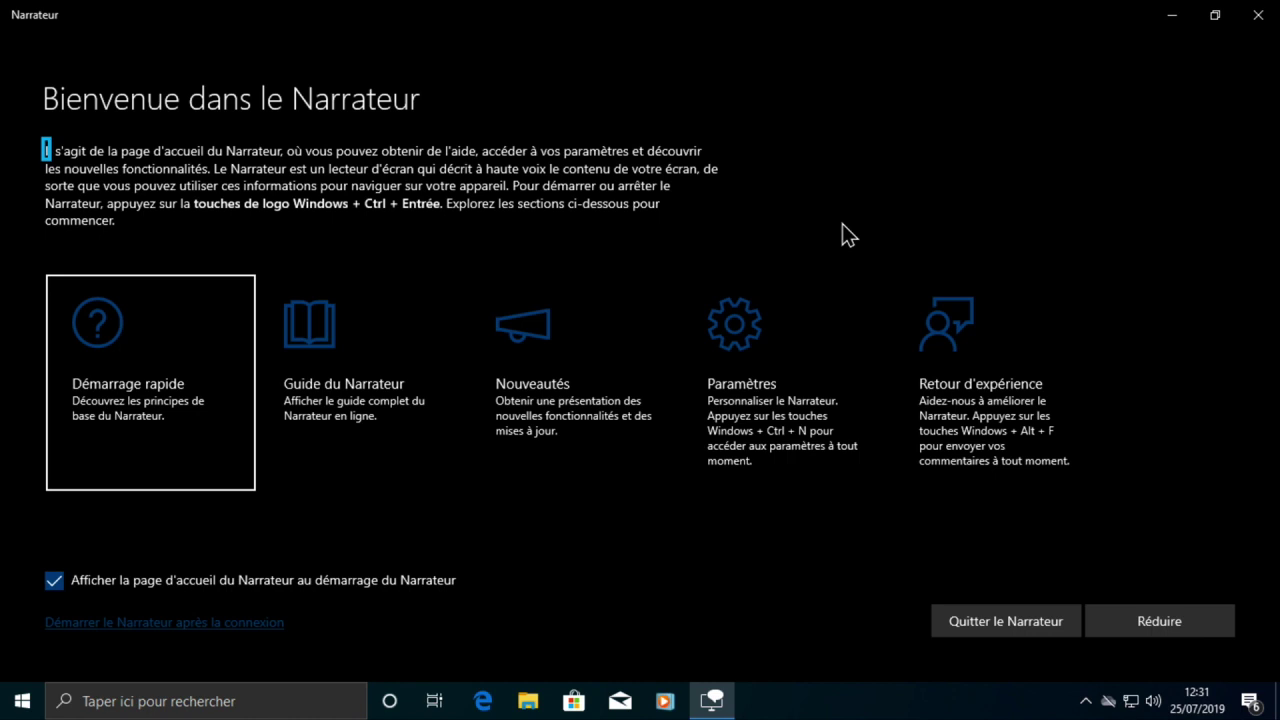
pyautogui.hotkey('shift', 'Tab')
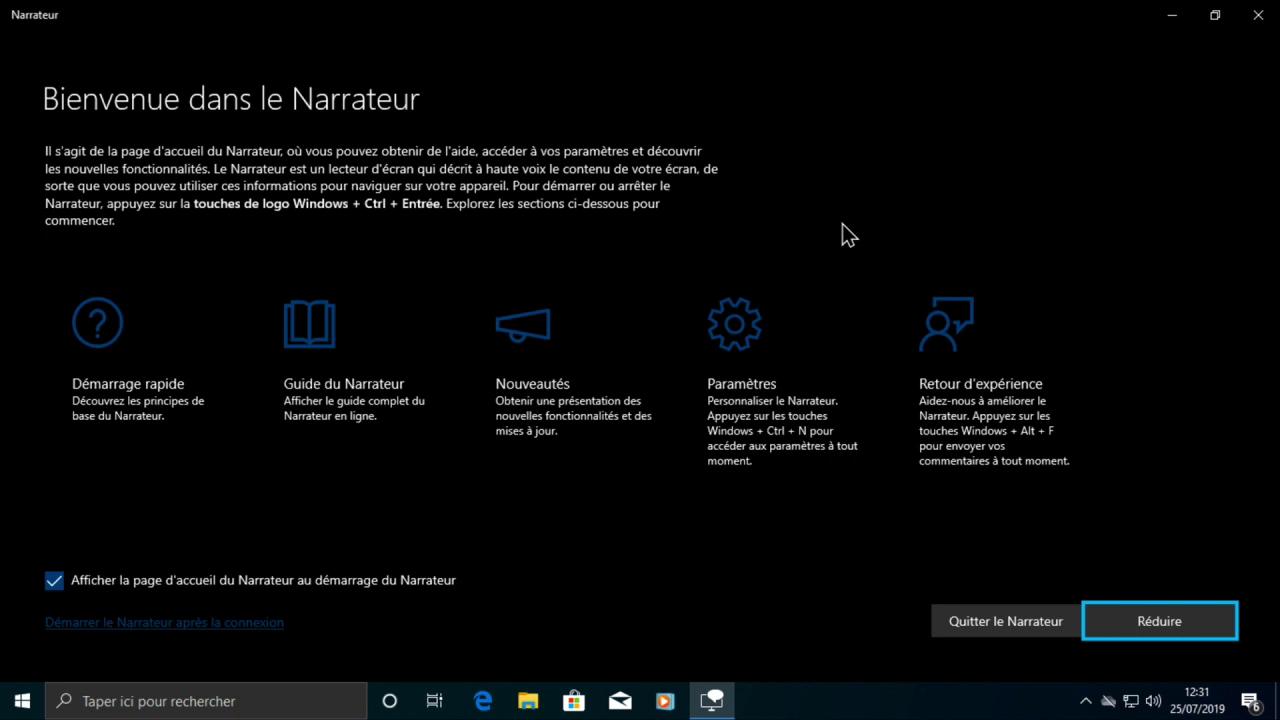
pyautogui.press('Return')
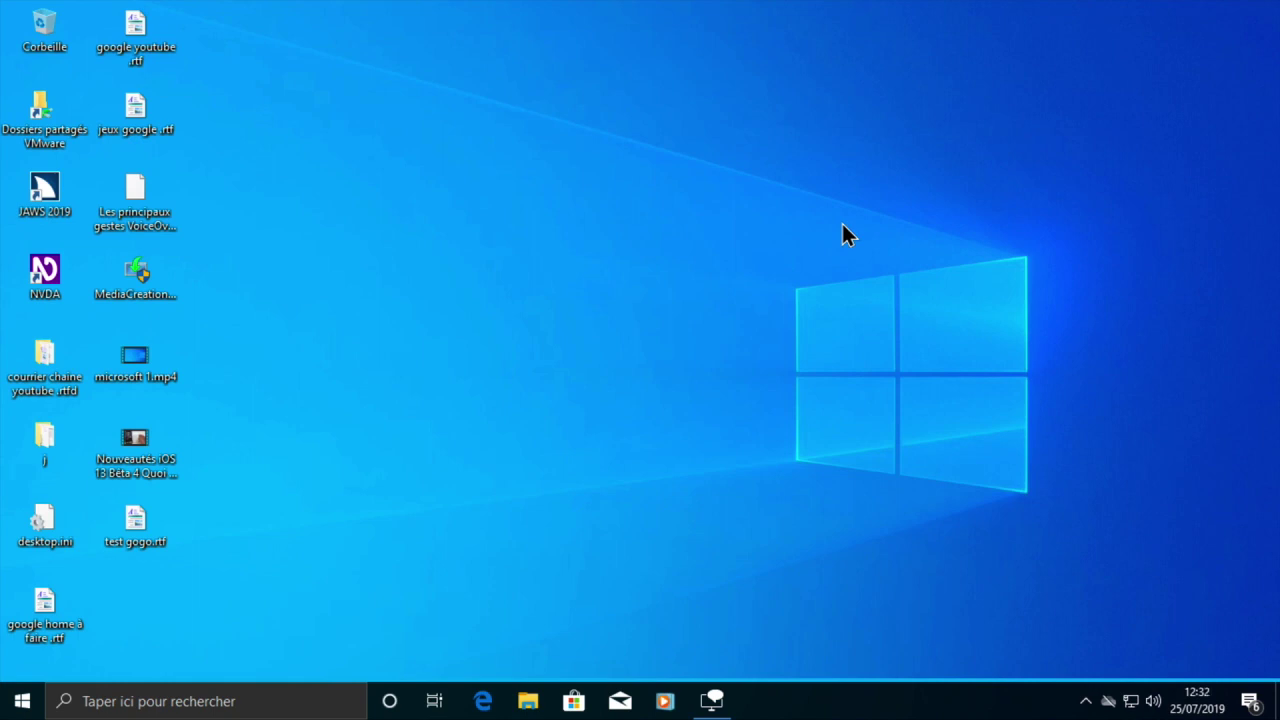
# Step: Search Windows for "edge" and launch the Microsoft Edge browser
pyautogui.press('super')
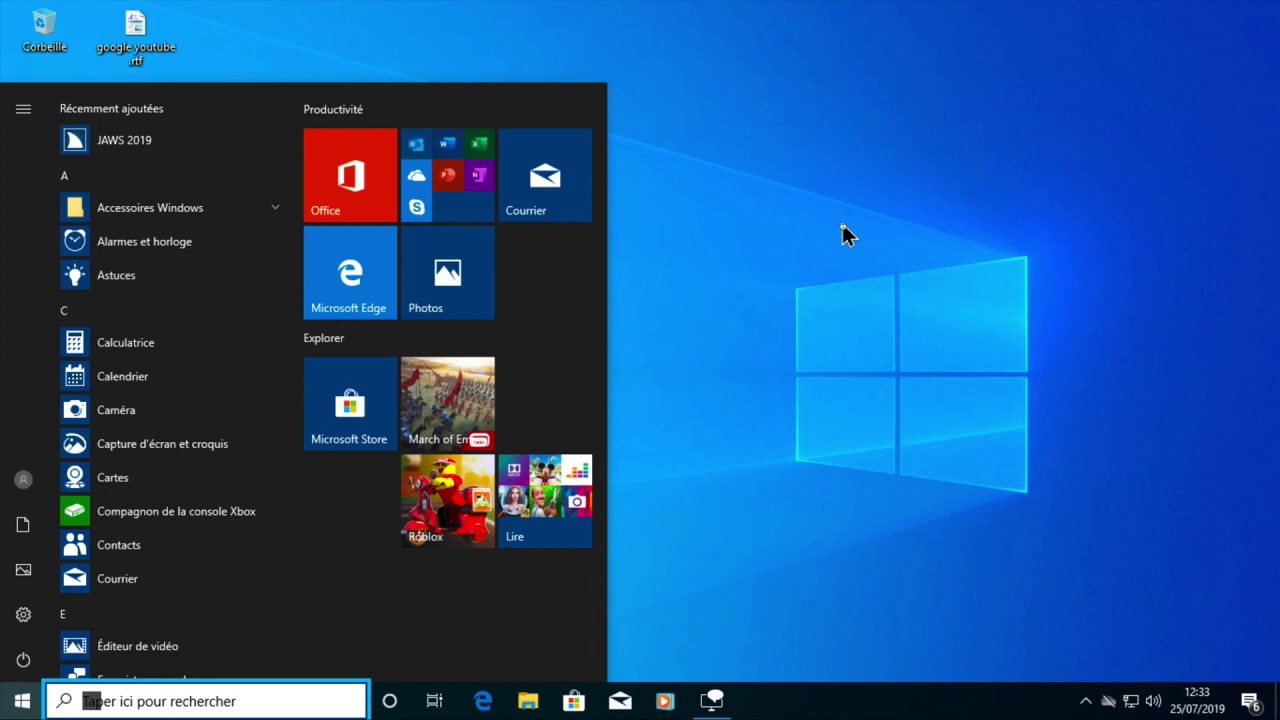
pyautogui.write('edge')
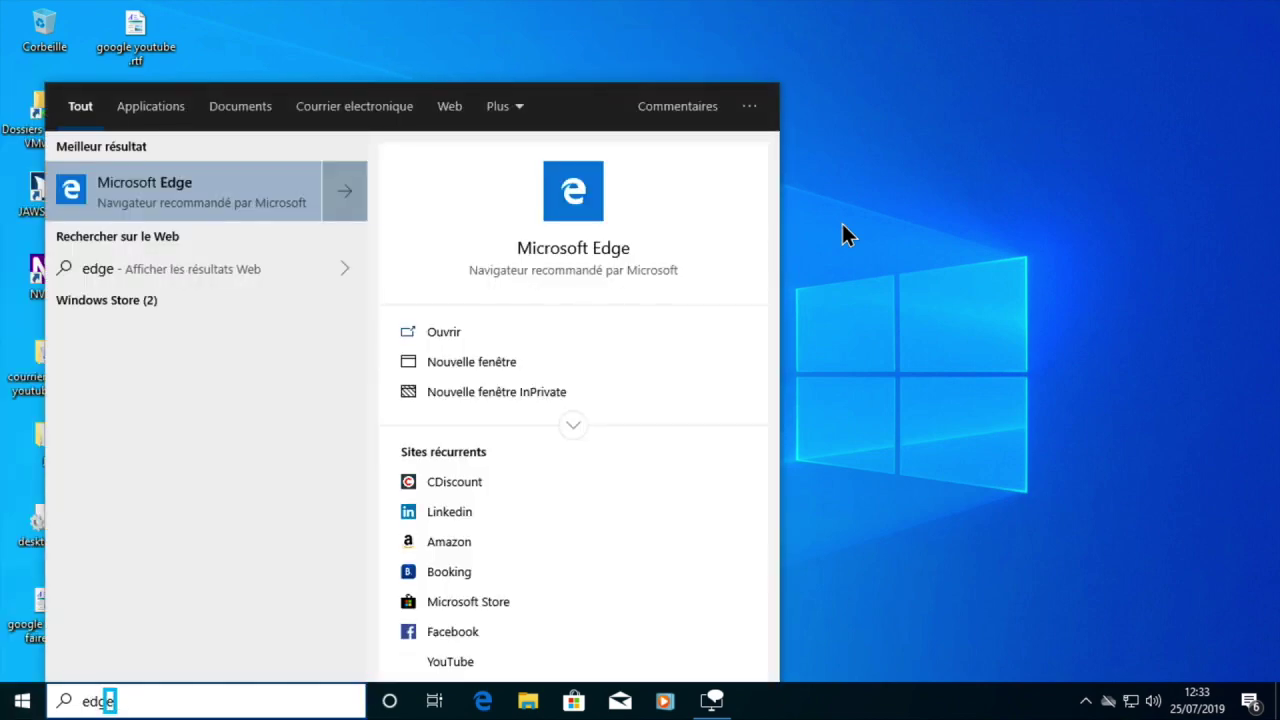
pyautogui.press('Return')
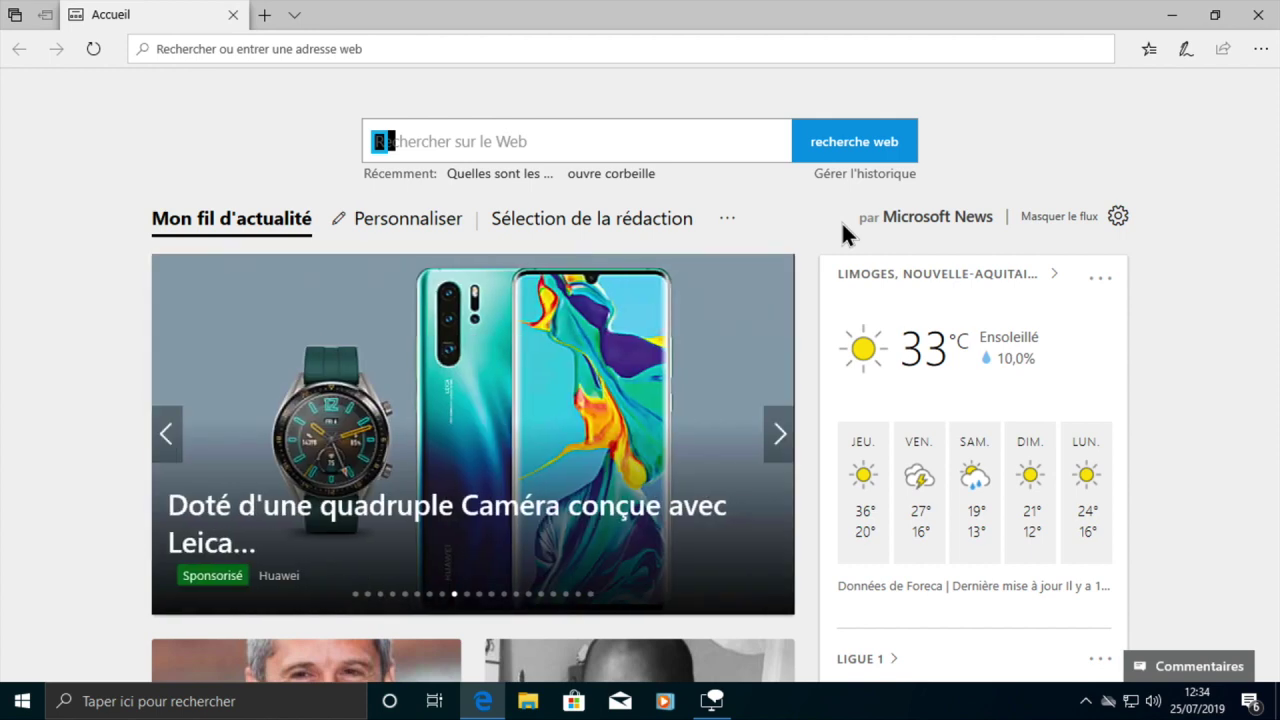
# Step: Go to the google.fr home page
pyautogui.hotkey('ctrl', 'l')
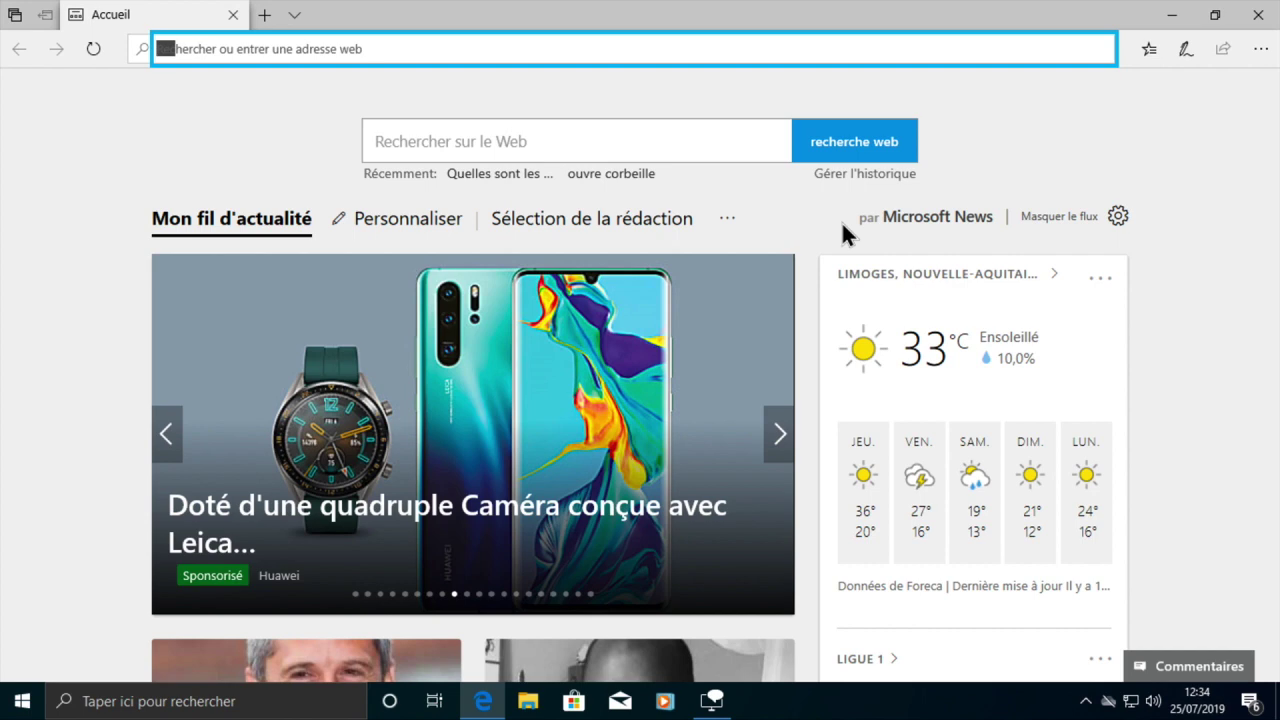
pyautogui.write('google.')
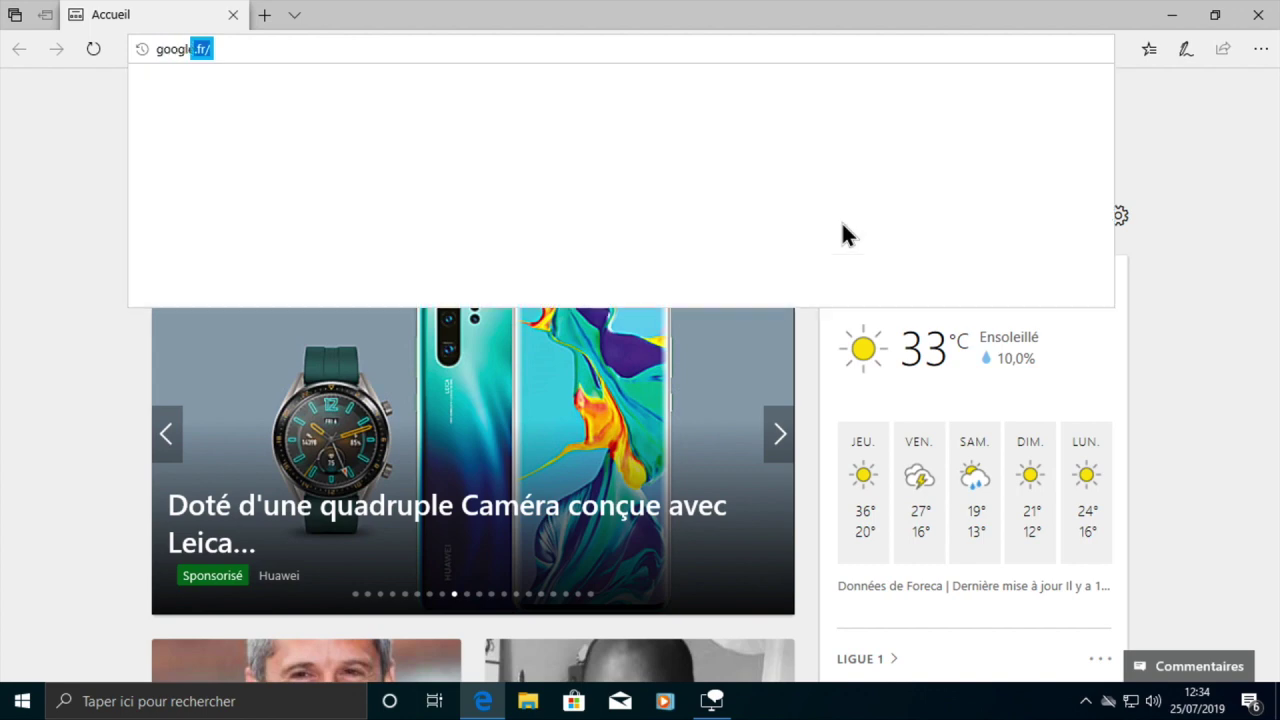
pyautogui.write('f')
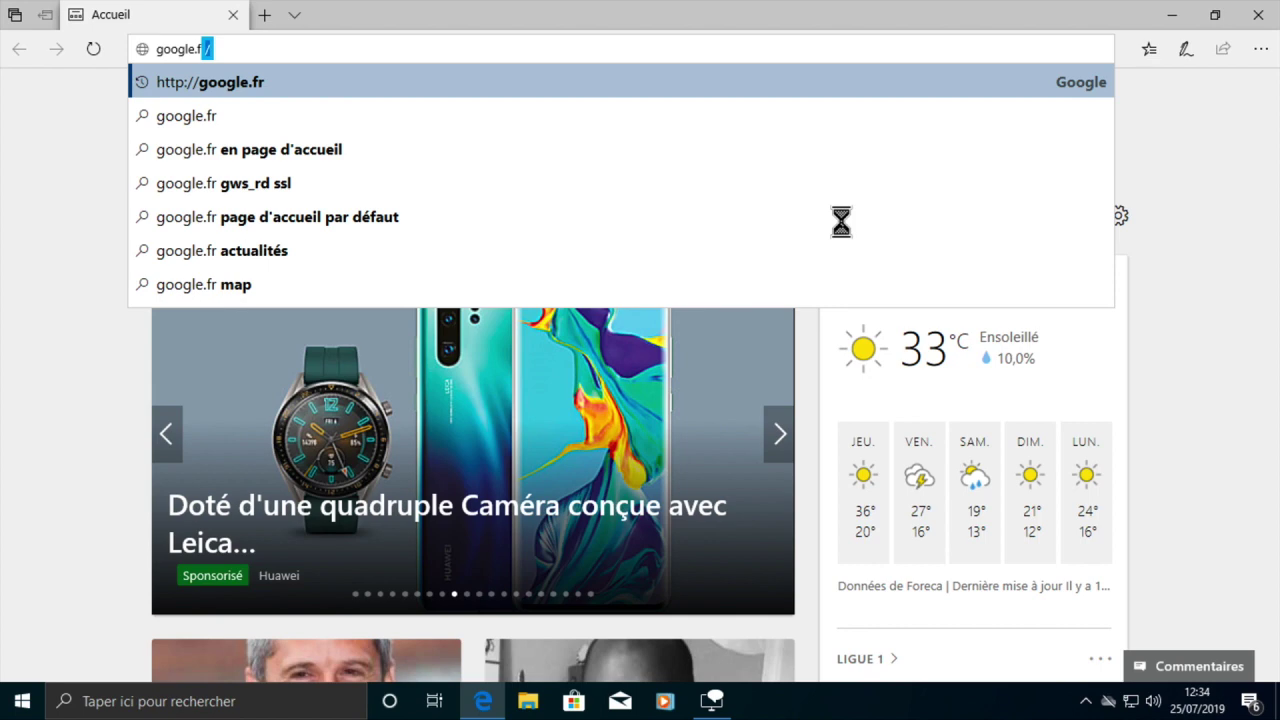
pyautogui.press('Return')
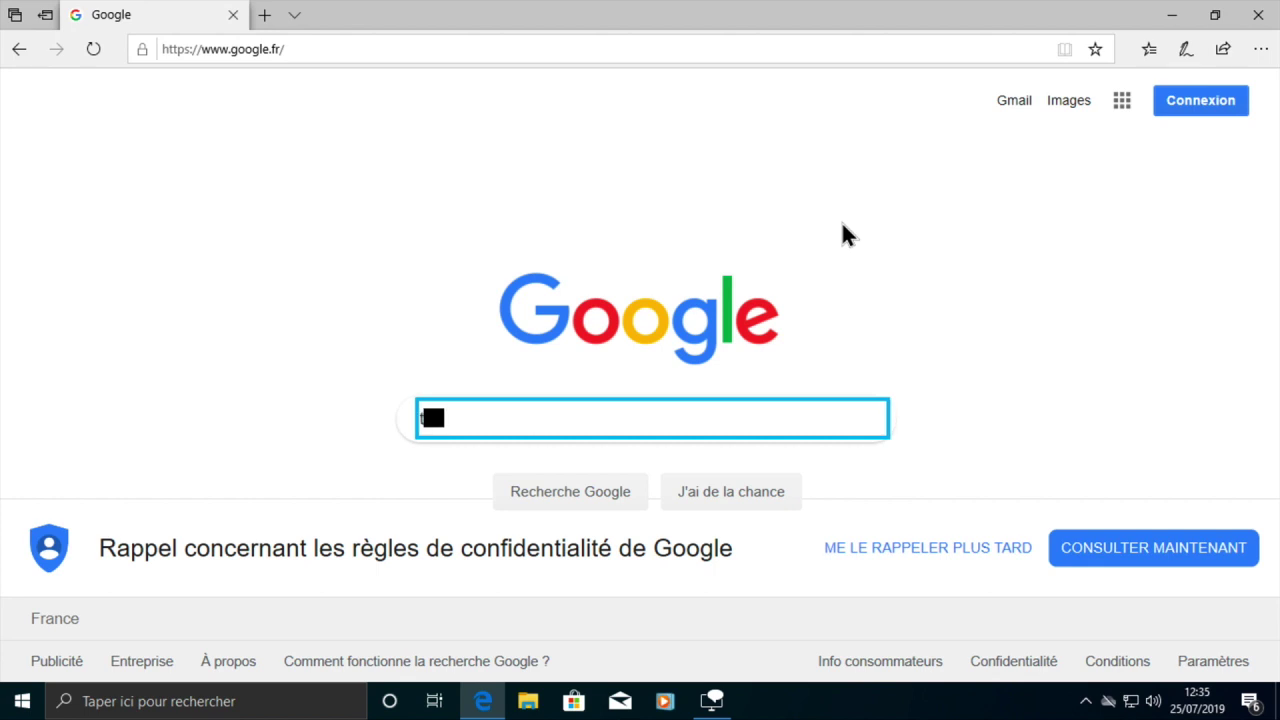
# Step: Search Google for "tour eiffel wikipédia"
pyautogui.write('tour eiffel ')
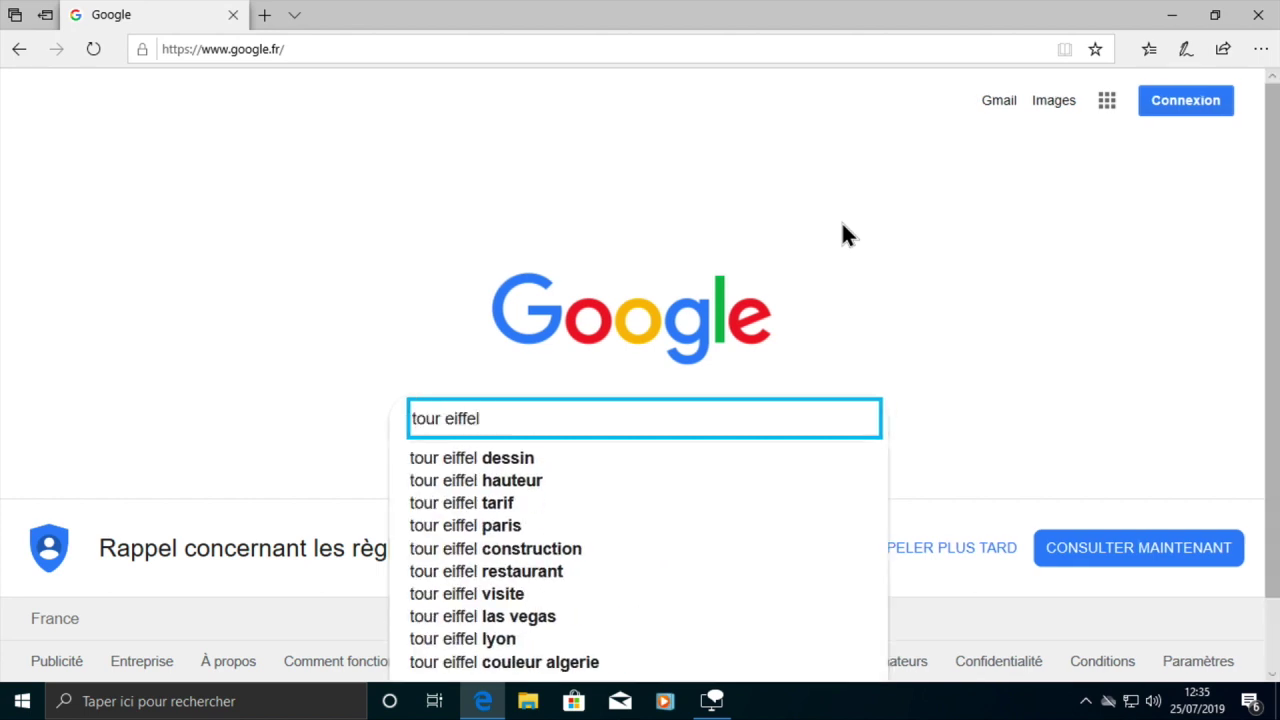
pyautogui.write('wid')
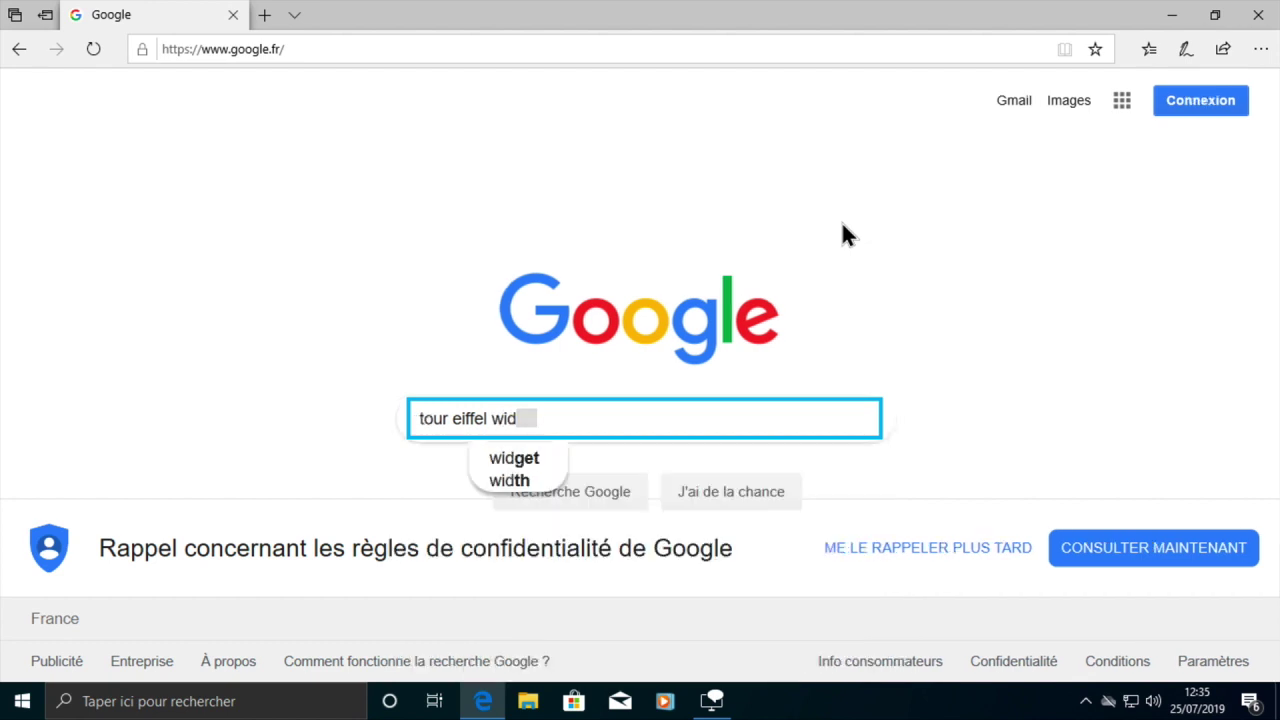
pyautogui.press('BackSpace')
pyautogui.press('BackSpace')
pyautogui.press('BackSpace')
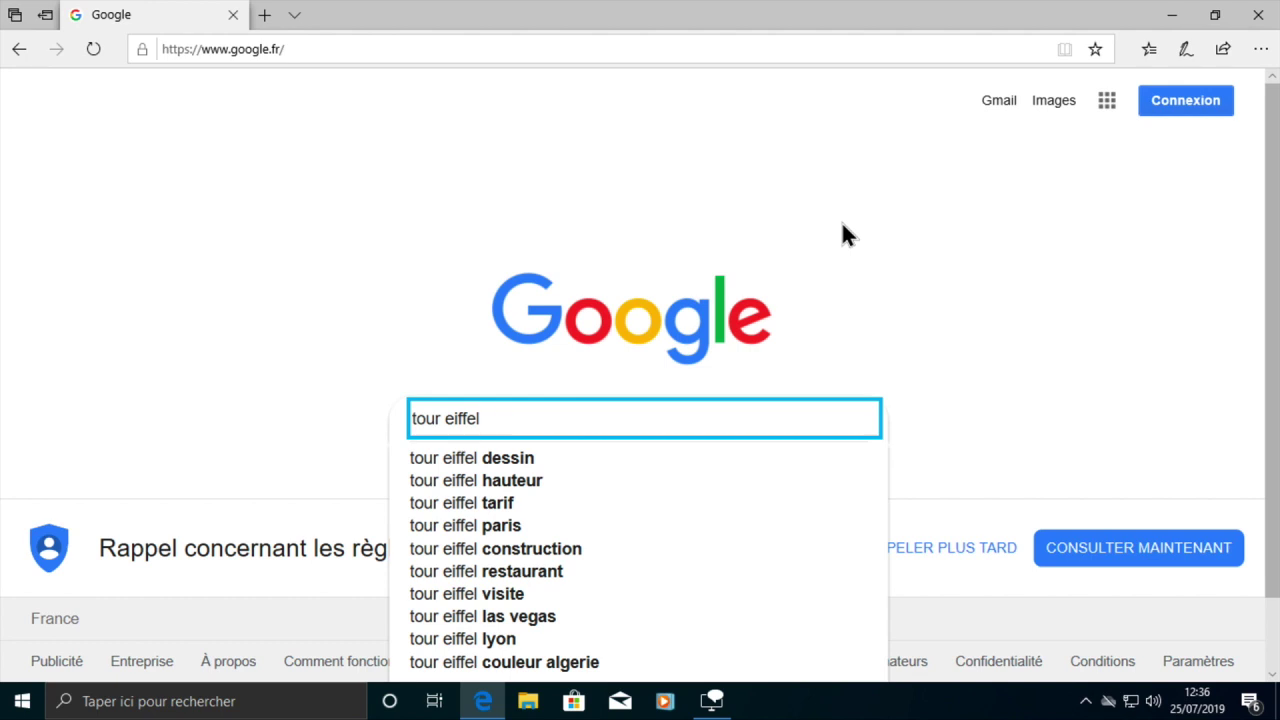
pyautogui.write('wikipédia')
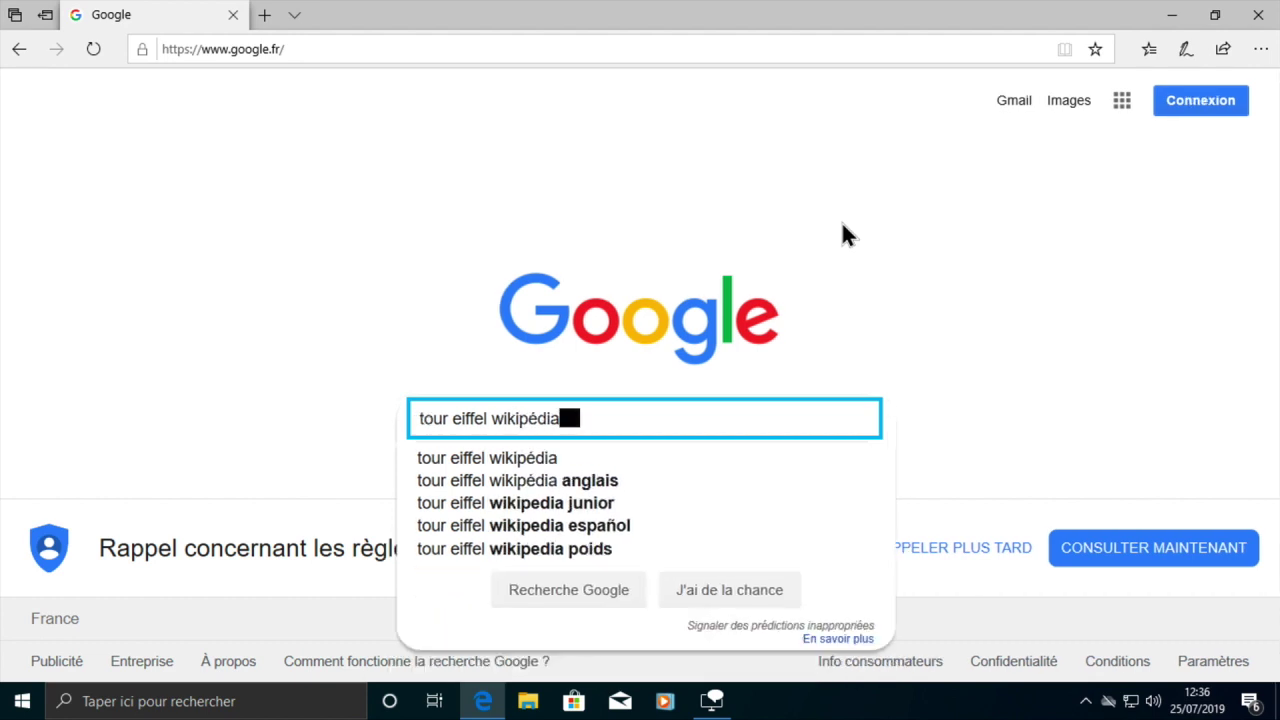
pyautogui.press('BackSpace')
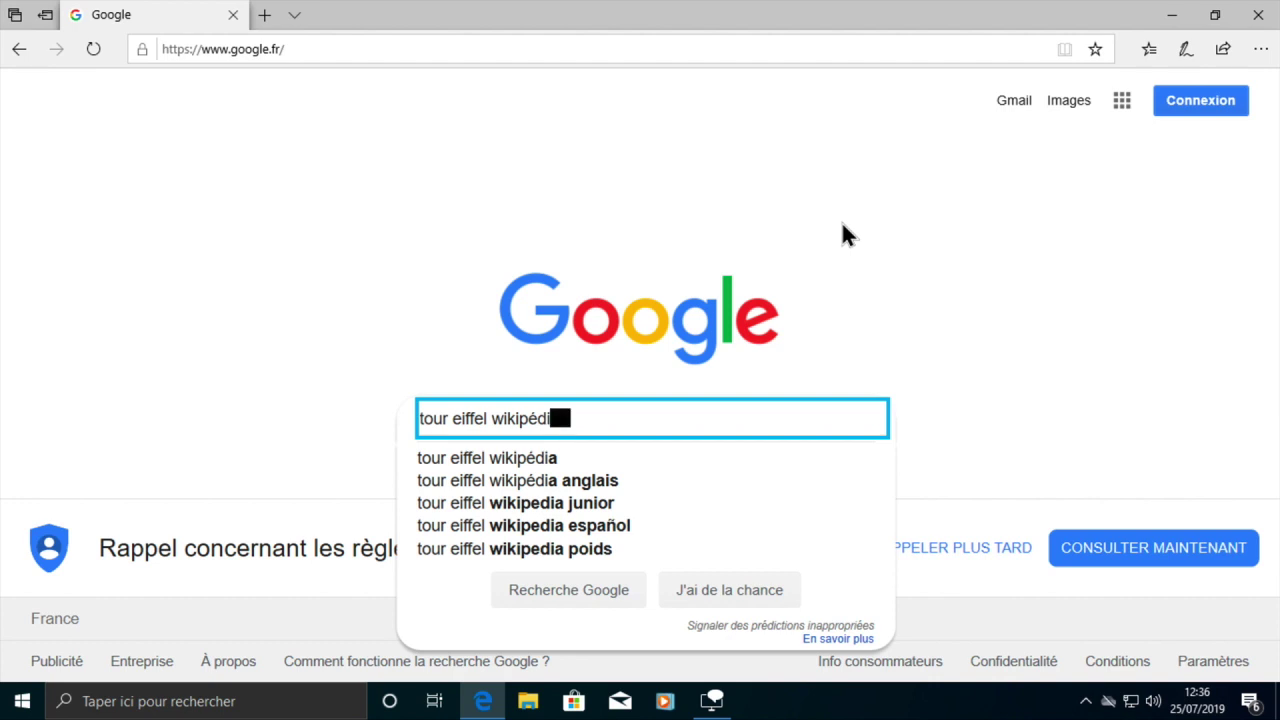
pyautogui.write('a')
pyautogui.press('Return')
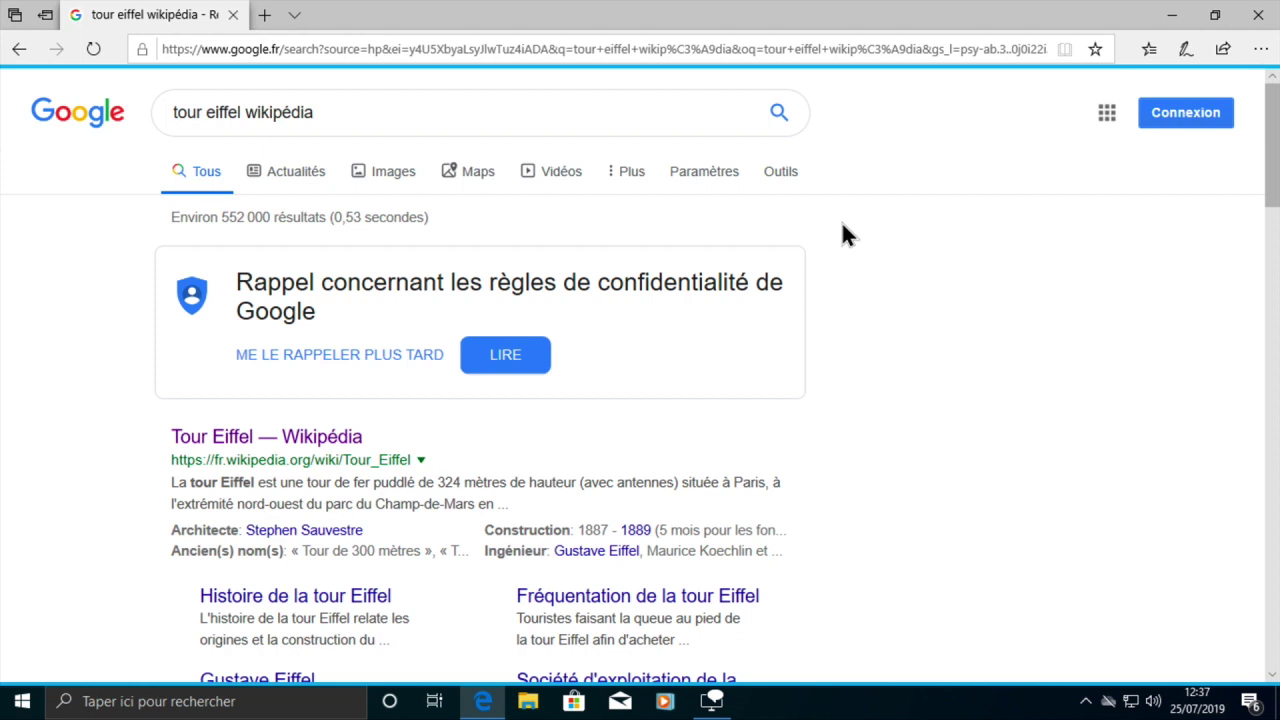
# Step: Look for "tour" links in Narrator's list of page links, close the list and open the "Tour Eiffel — Wikipédia" result
pyautogui.press('insert+F7')
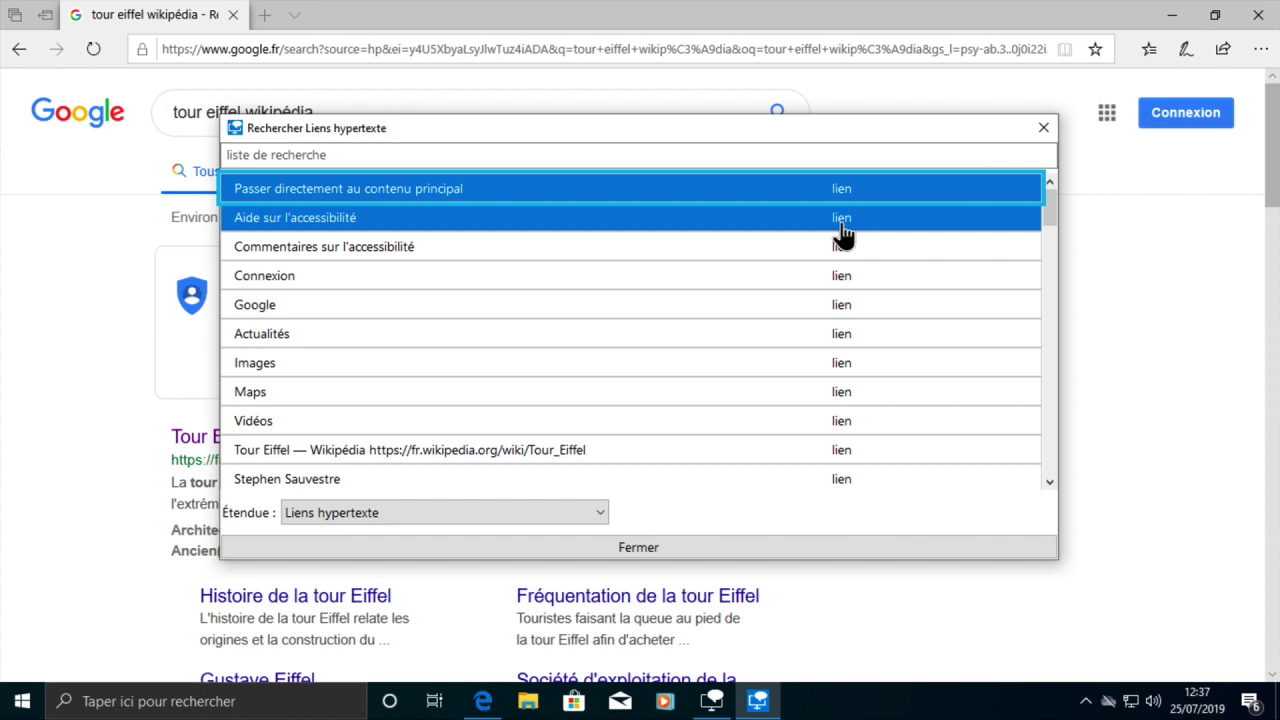
pyautogui.write('tour')
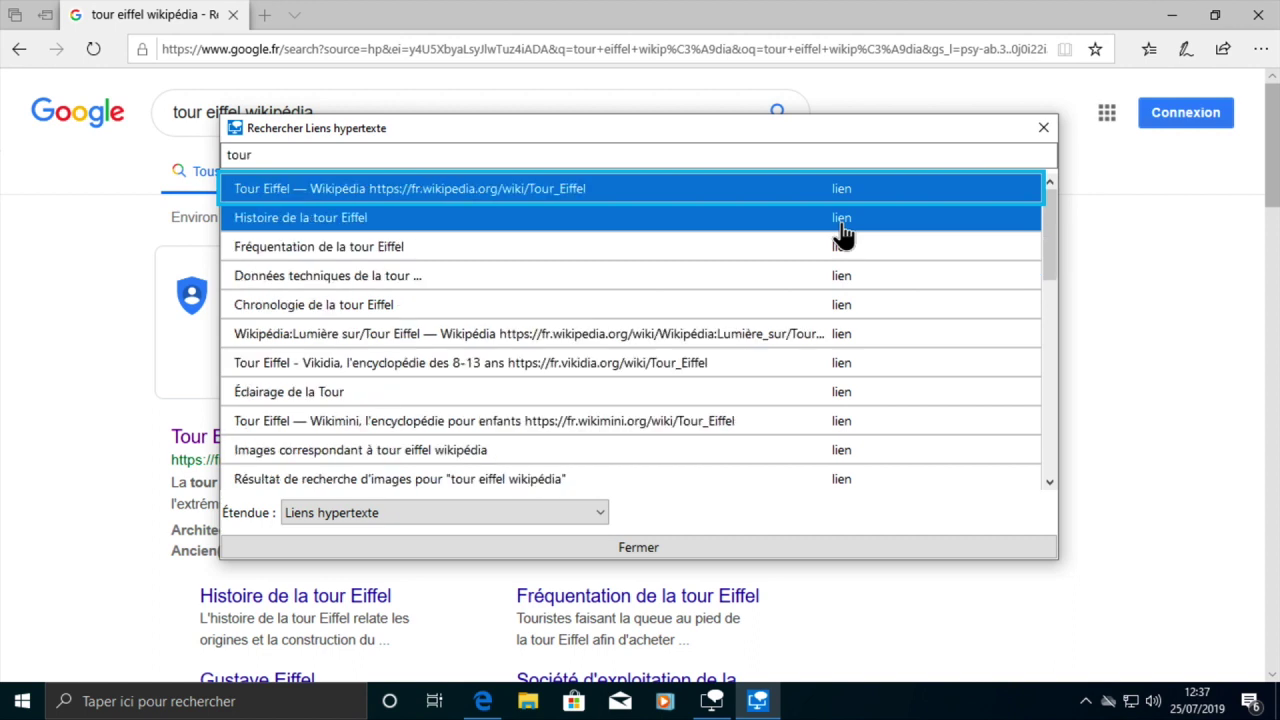
pyautogui.write(' effel')
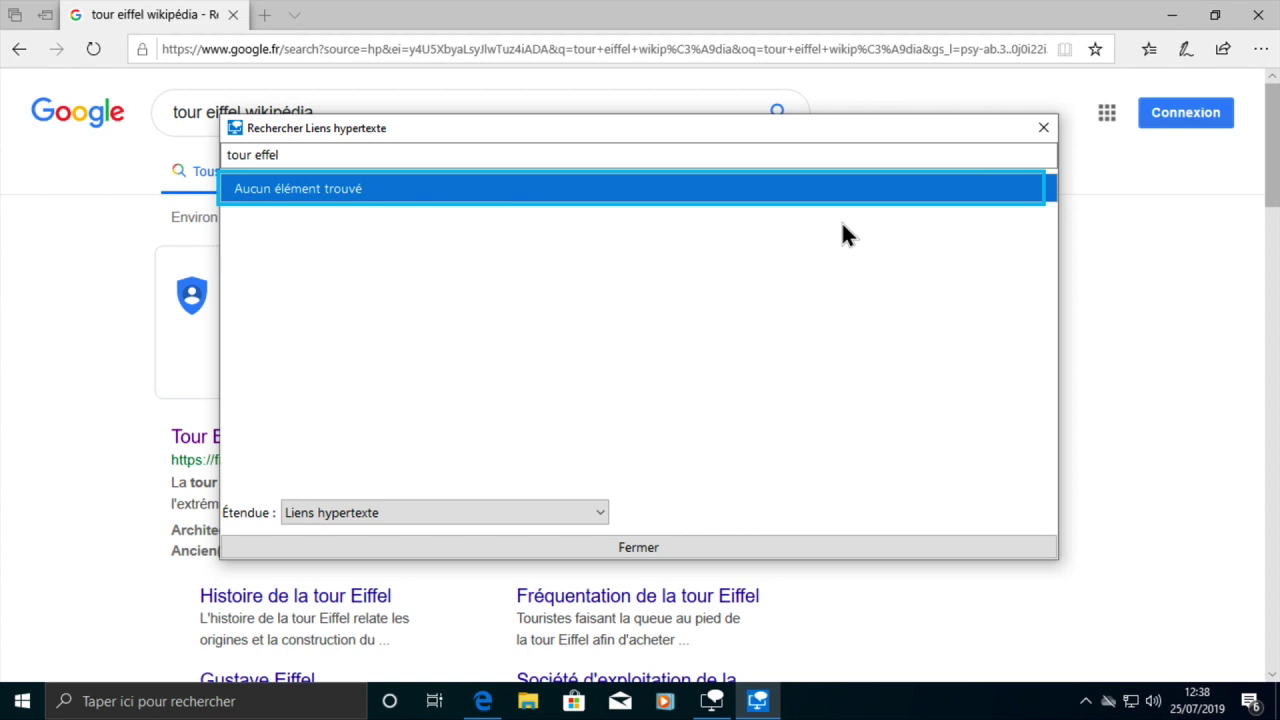
pyautogui.press('Escape')
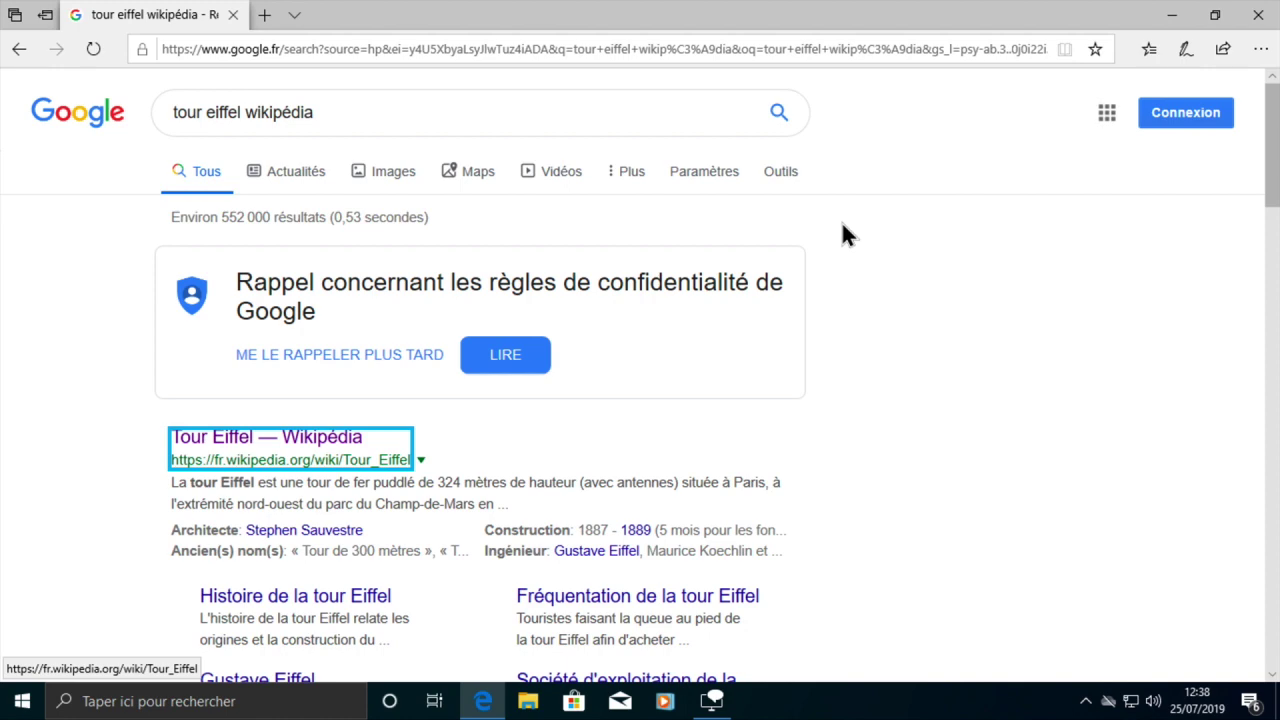
pyautogui.press('Return')
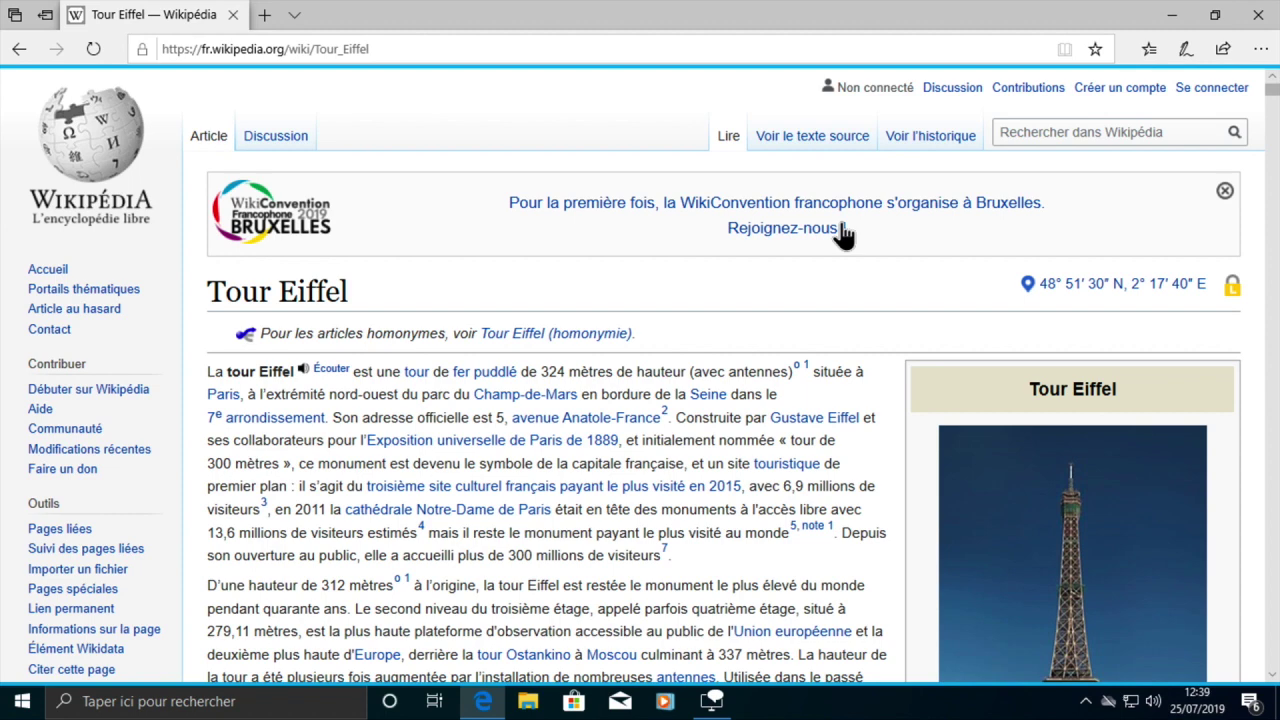
# Step: Browse Narrator's list of headings for the article and jump to the level 4 heading "Le premier étage"
pyautogui.press('Insert+F6')
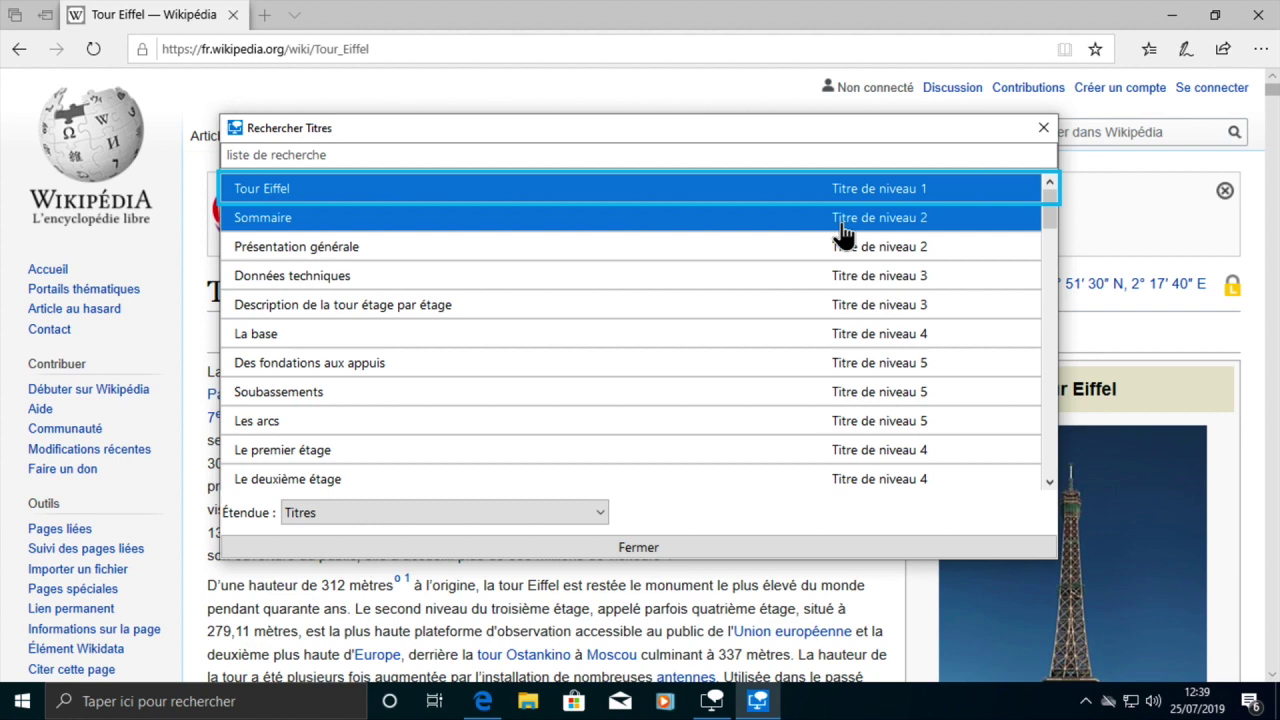
pyautogui.click(843, 217)
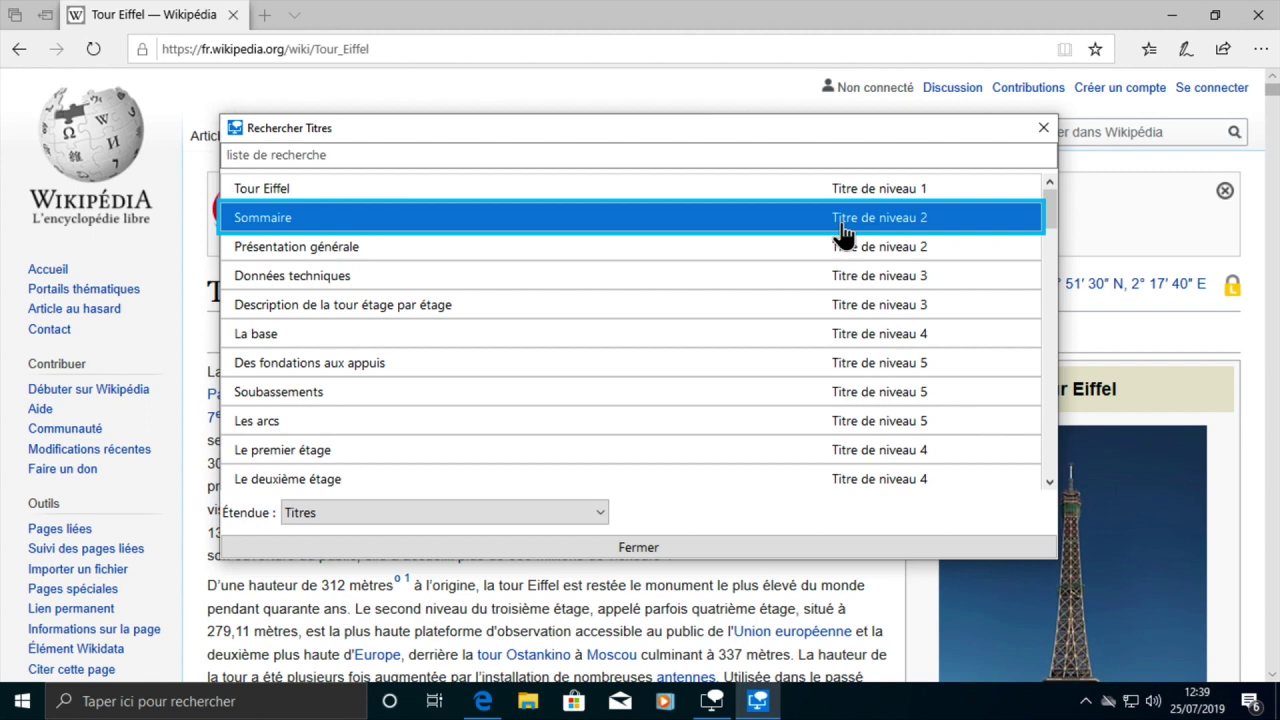
pyautogui.hotkey('shift', 'Down')
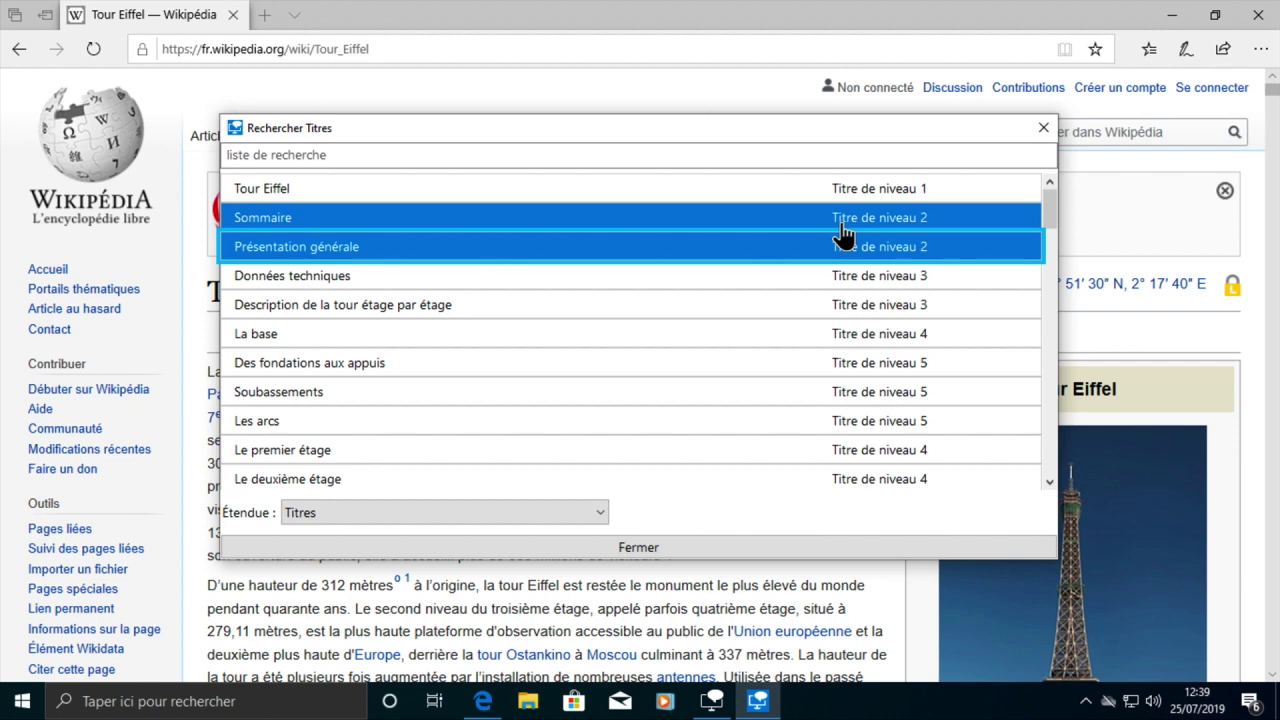
pyautogui.press('Down')
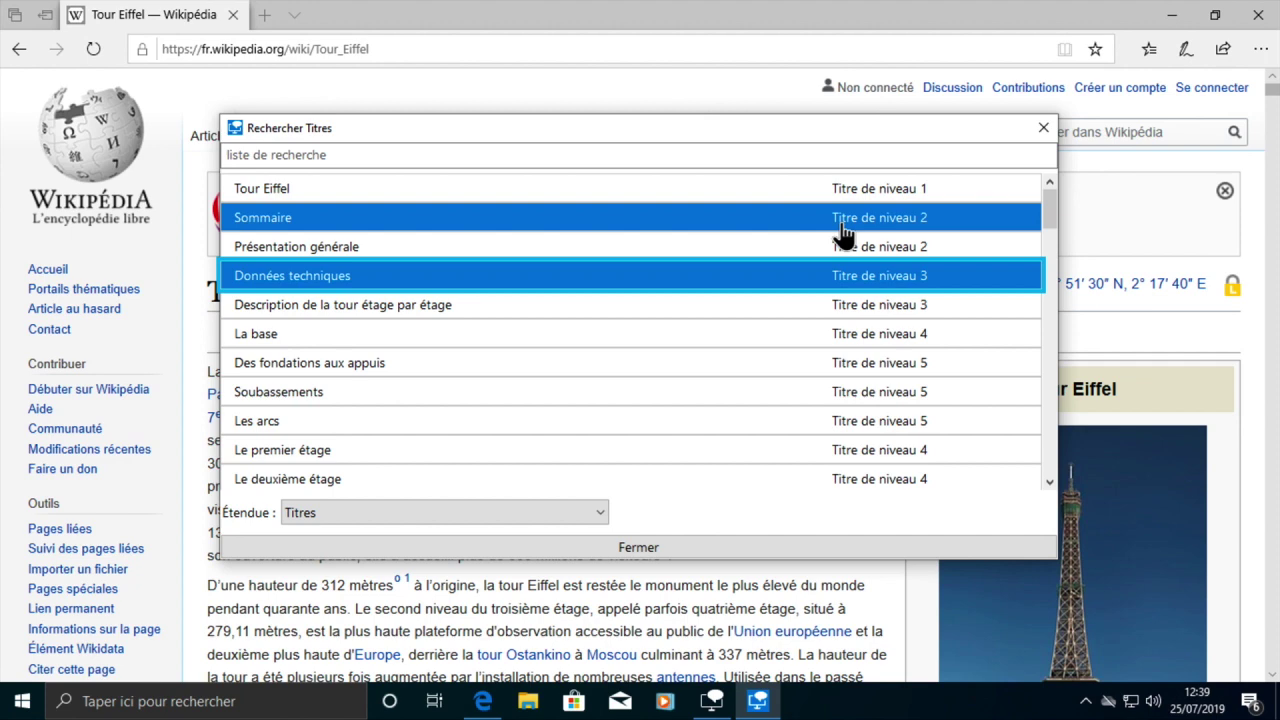
pyautogui.press('Down')
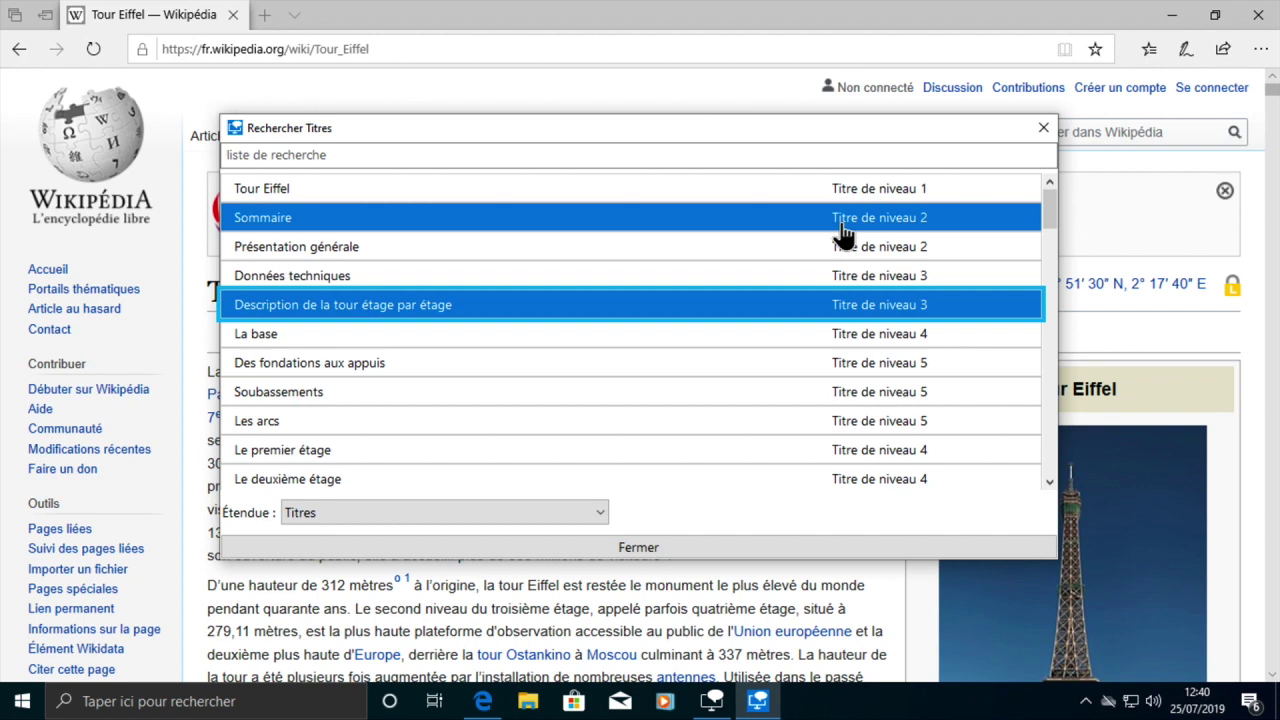
pyautogui.press('Down')
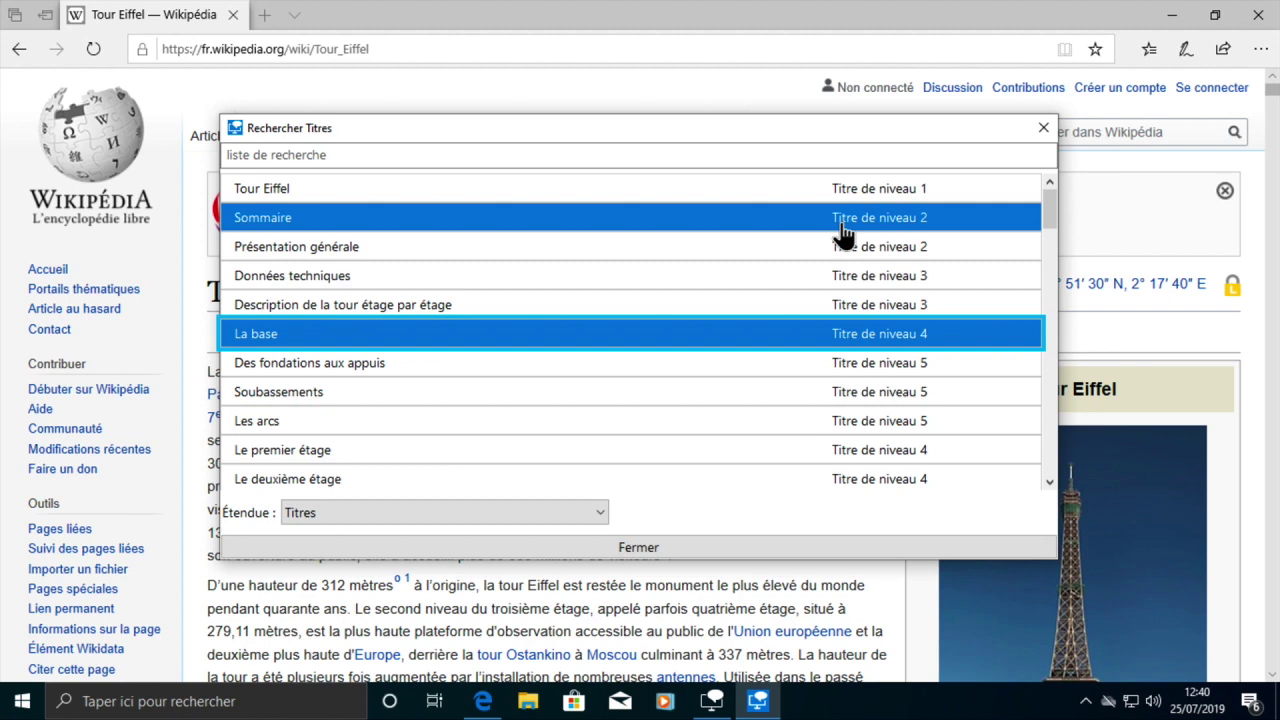
pyautogui.press('Down')
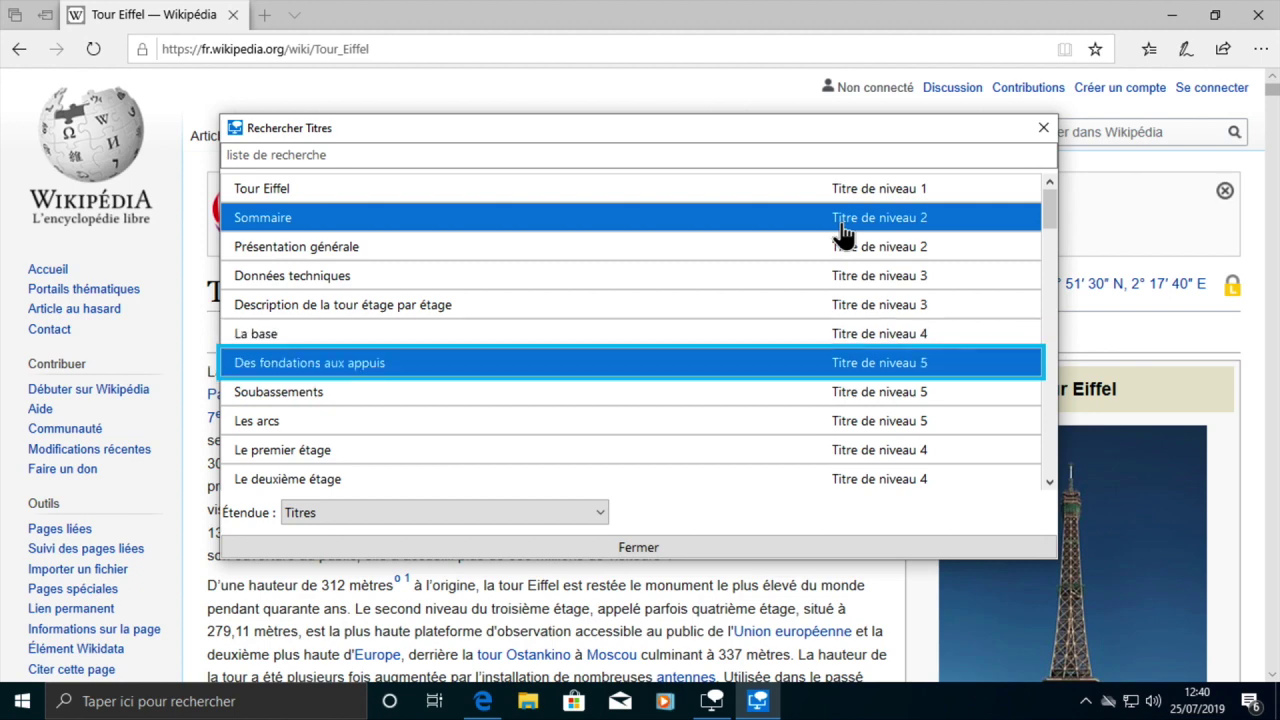
pyautogui.press('Down')
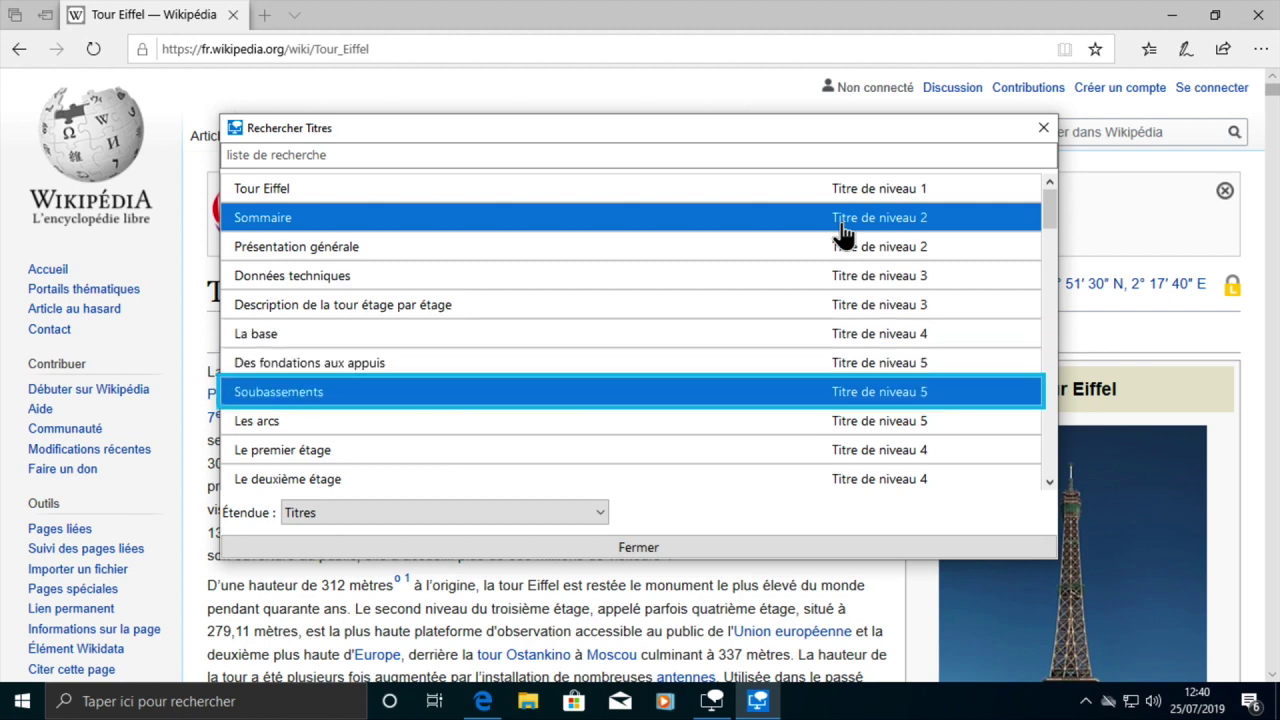
pyautogui.press('Down')
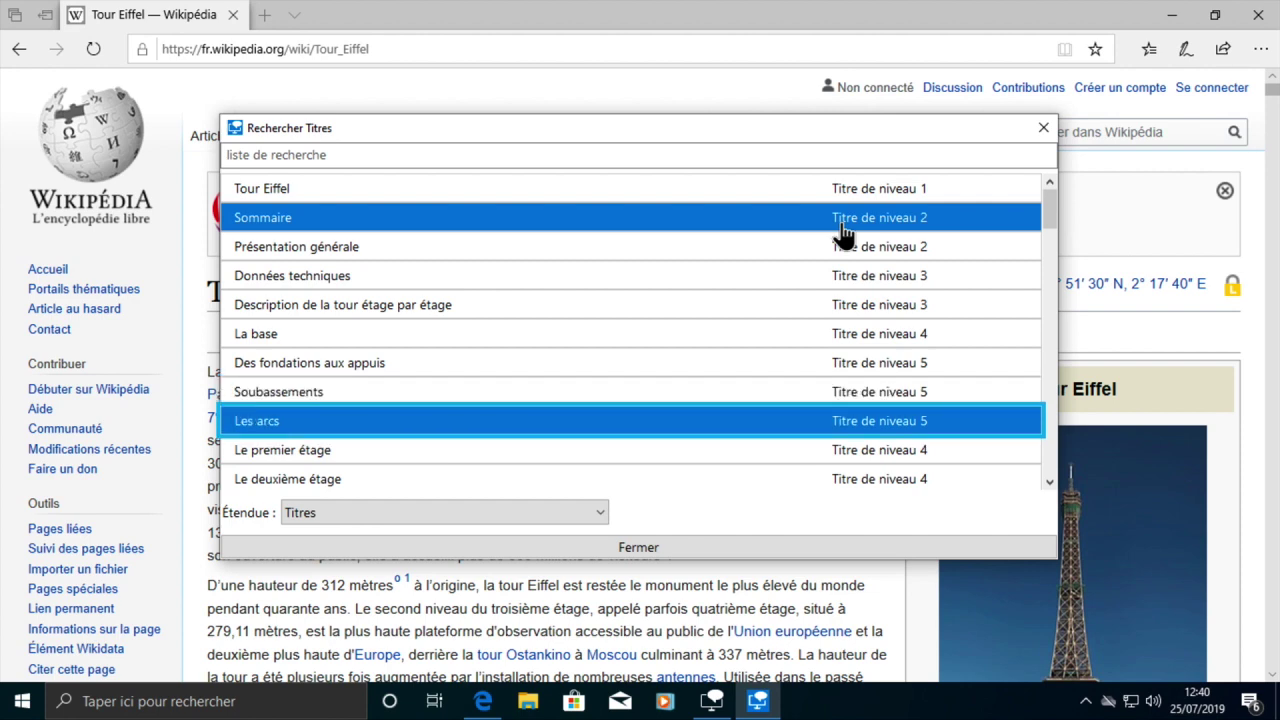
pyautogui.press('Down')
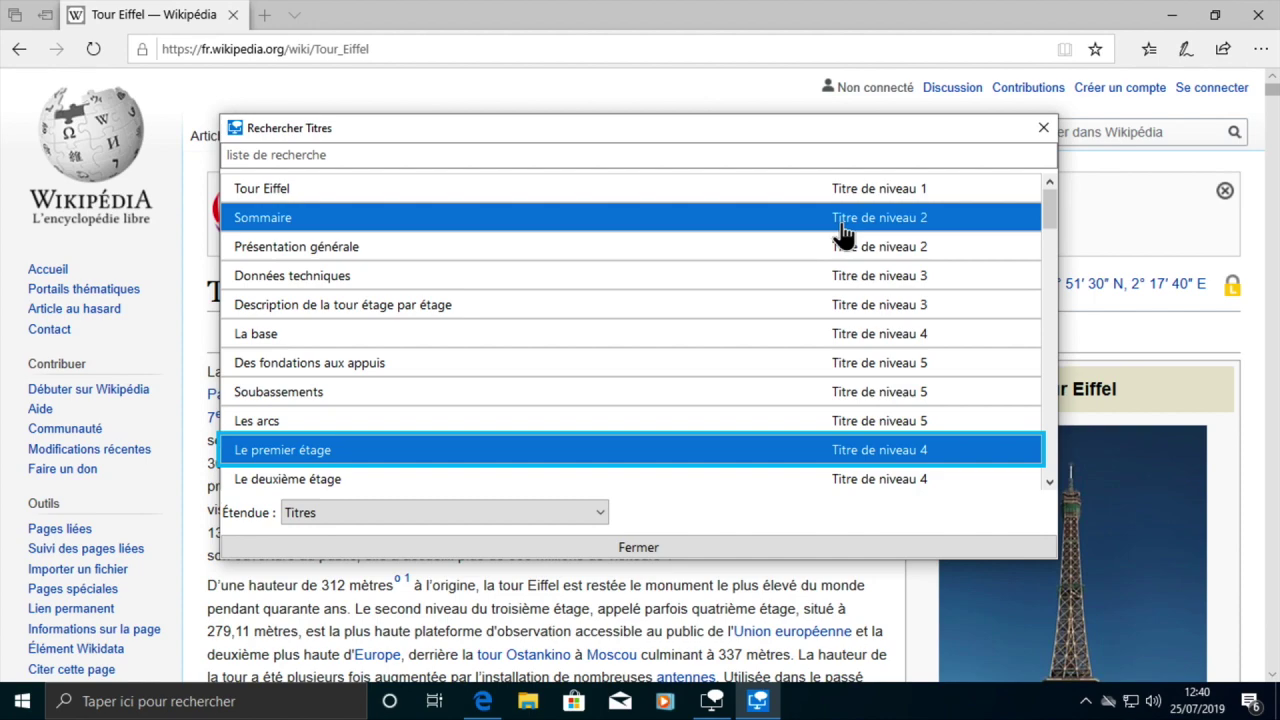
pyautogui.press('Return')
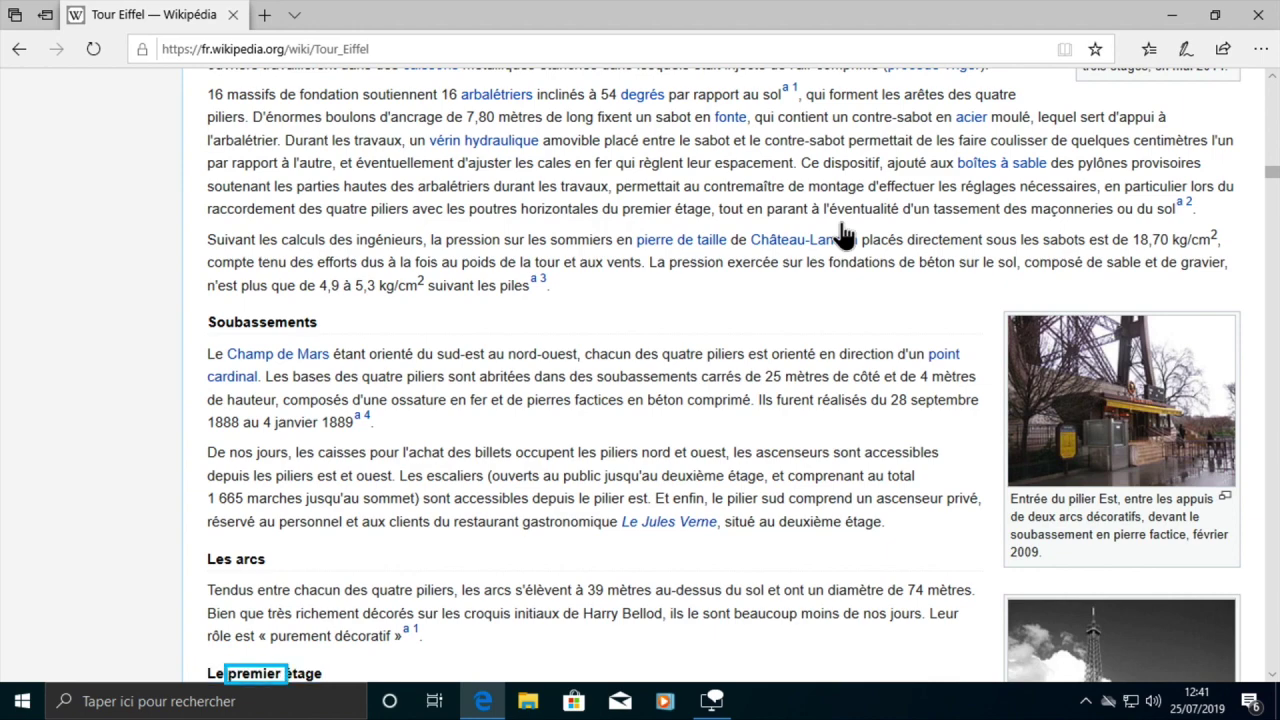
# Step: Read the text of the "Le premier étage" section in the Tour Eiffel article
pyautogui.scroll(-3, 843, 234)
pyautogui.scroll(-1, 843, 234)
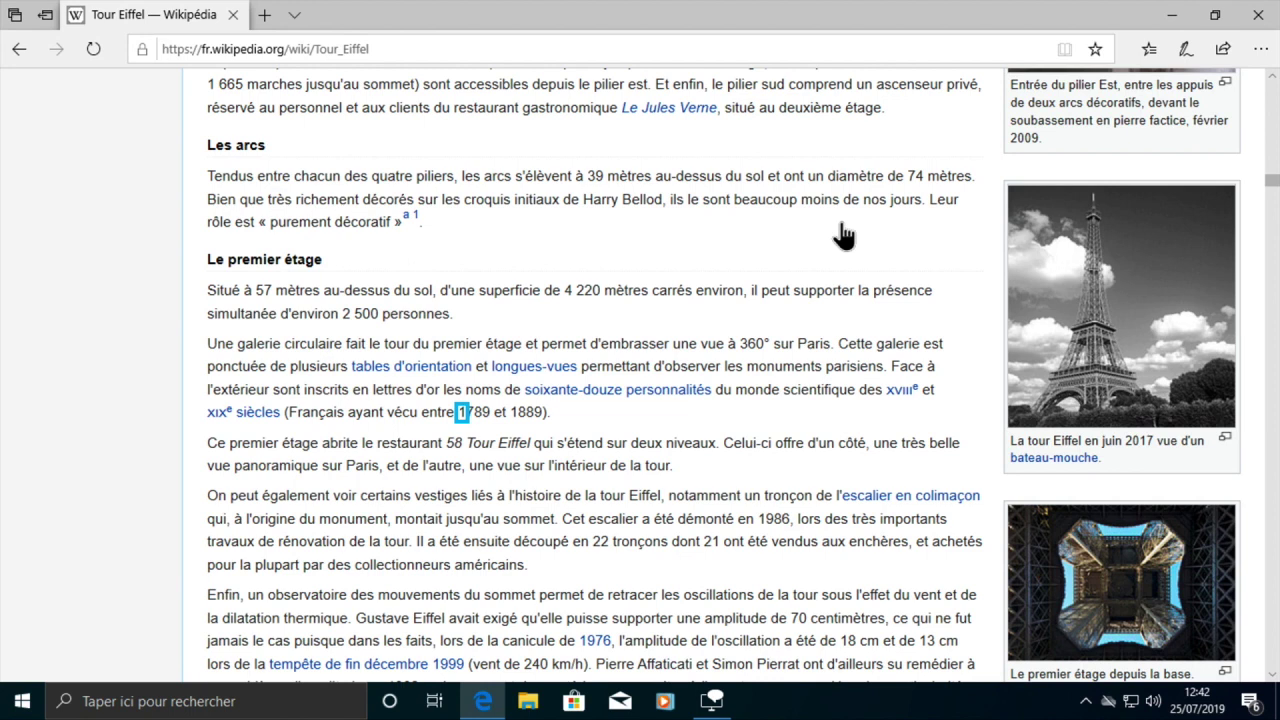
pyautogui.hotkey('ctrl', 'shift', 'Right')
pyautogui.hotkey('ctrl', 'shift', 'Right')
# Step: Browse Narrator's list of headings for the article and jump to the level 4 heading "Radio et télévision"
pyautogui.hotkey('capslock', 'F6')
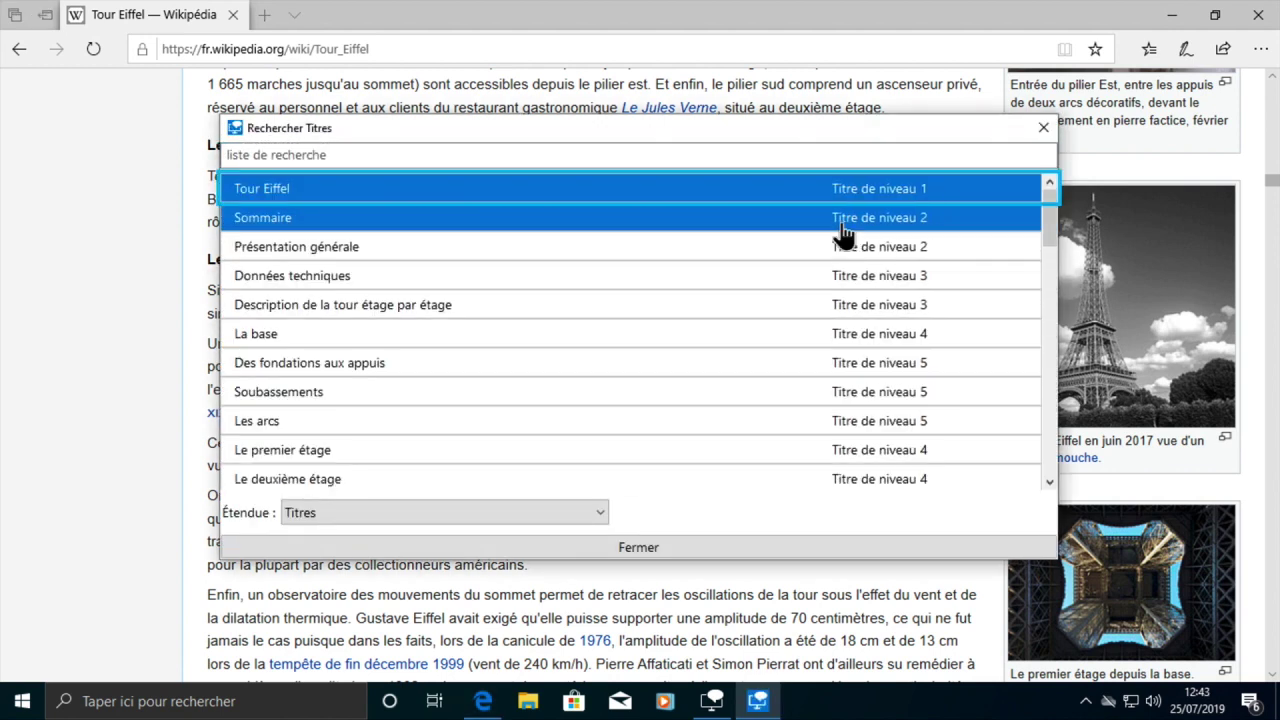
pyautogui.press('Down')
pyautogui.press('Down')
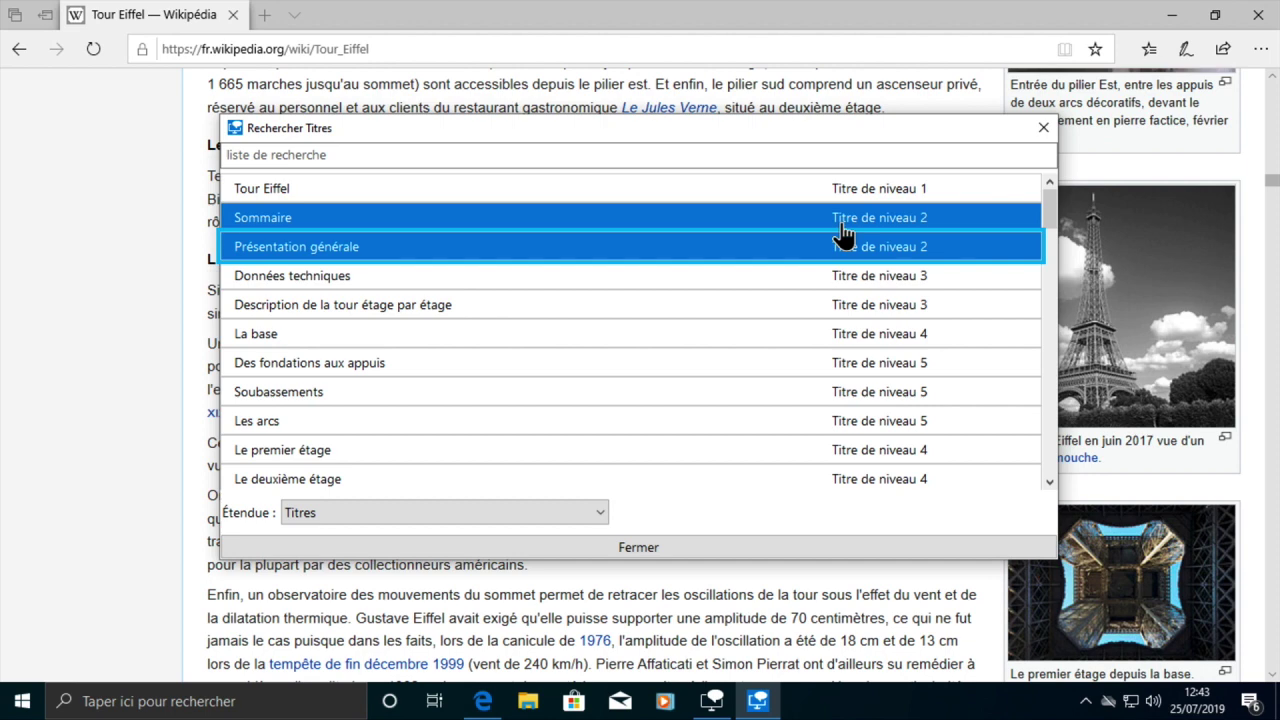
pyautogui.press('Down')
pyautogui.press('Down')
pyautogui.press('Down')
pyautogui.press('Down')
pyautogui.press('Down')
pyautogui.press('Down')
pyautogui.press('Down')
pyautogui.press('Down')
pyautogui.press('Down')
pyautogui.press('Down')
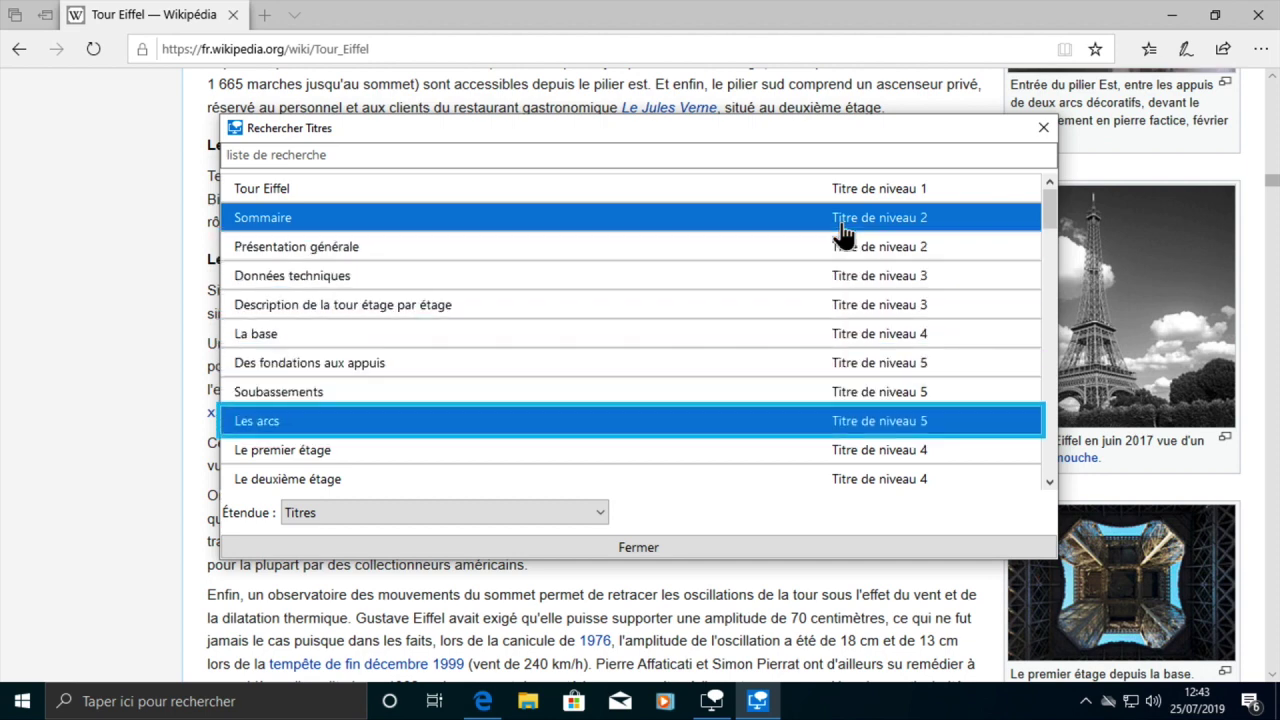
pyautogui.press('Down')
pyautogui.press('Down')
pyautogui.press('Down')
pyautogui.press('Down')
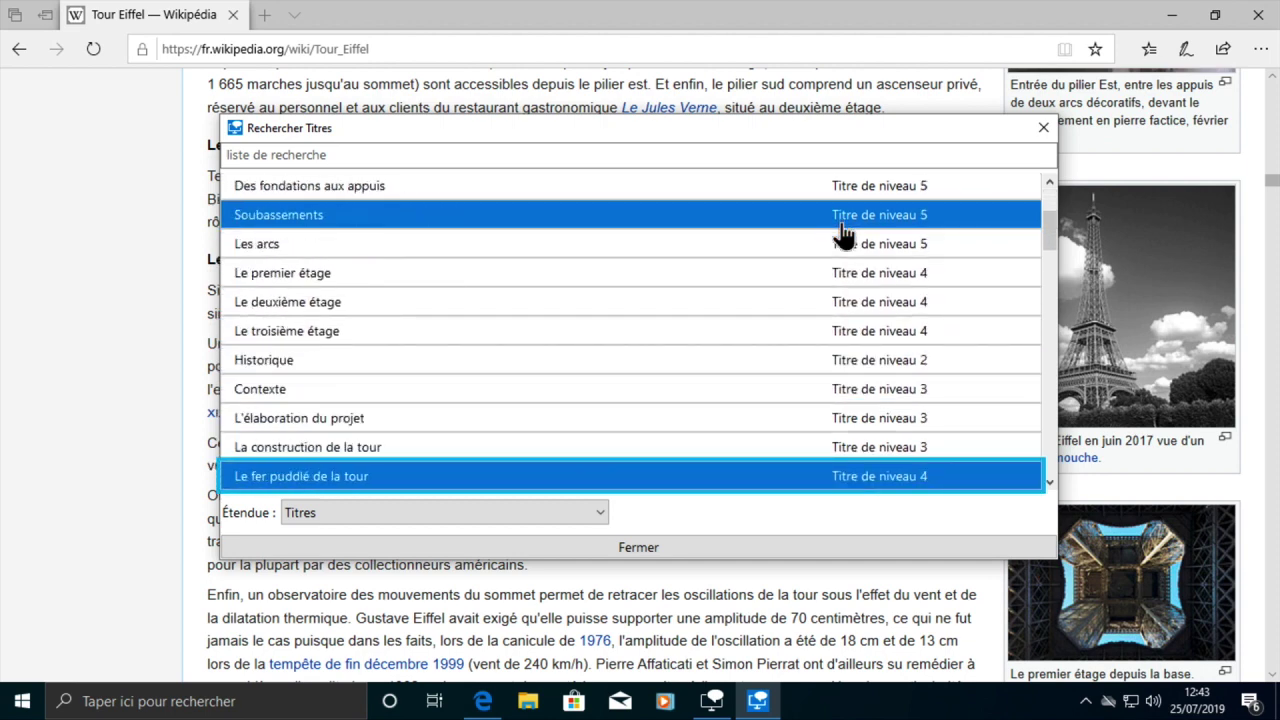
pyautogui.press('Down')
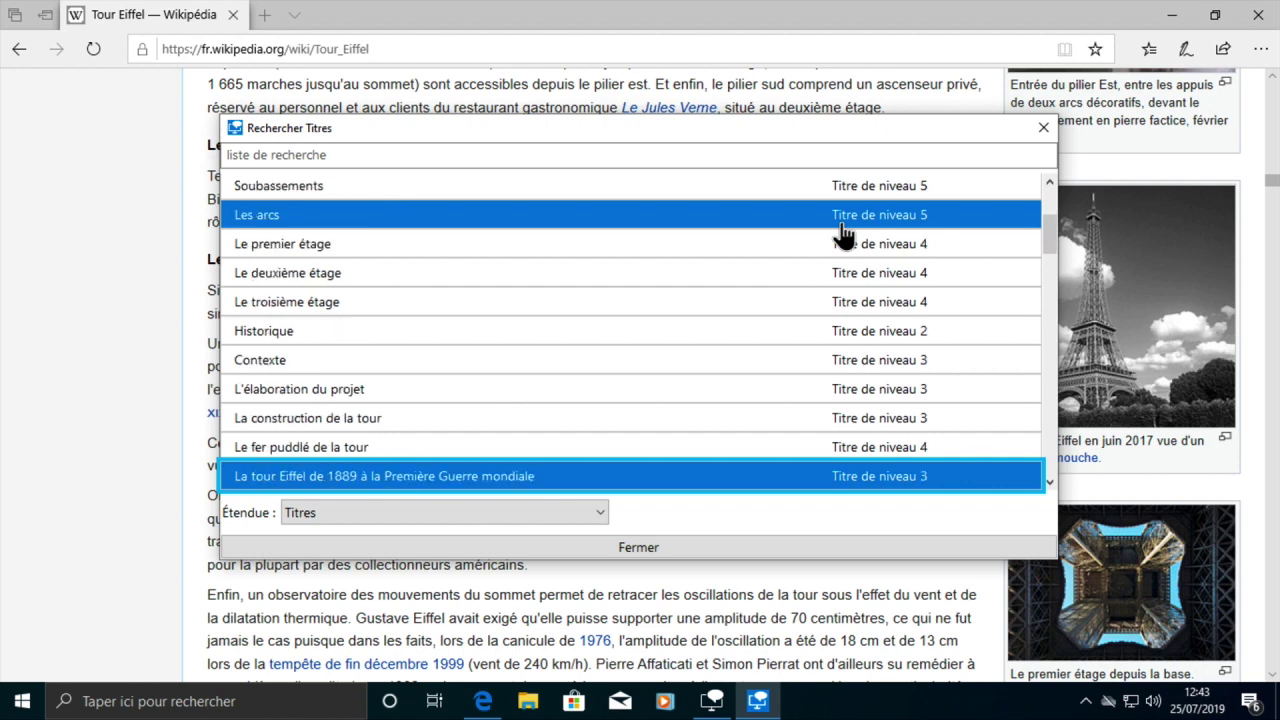
pyautogui.press('Down')
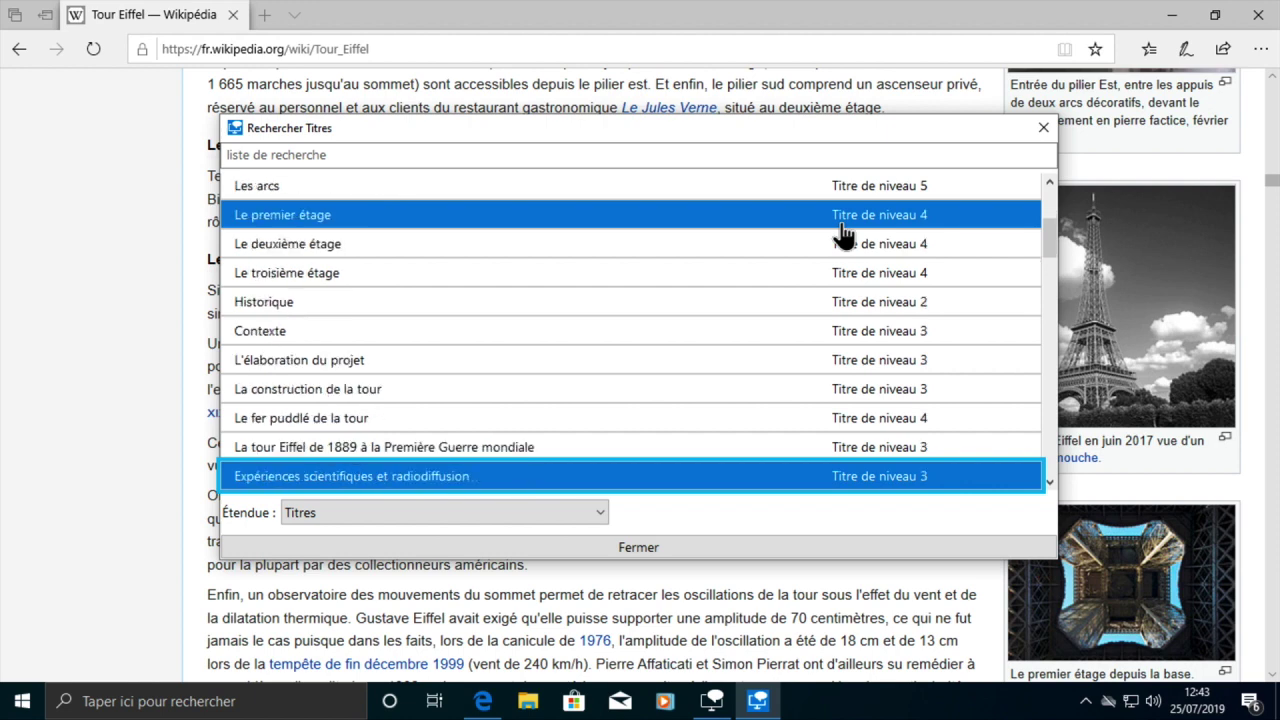
pyautogui.press('Down')
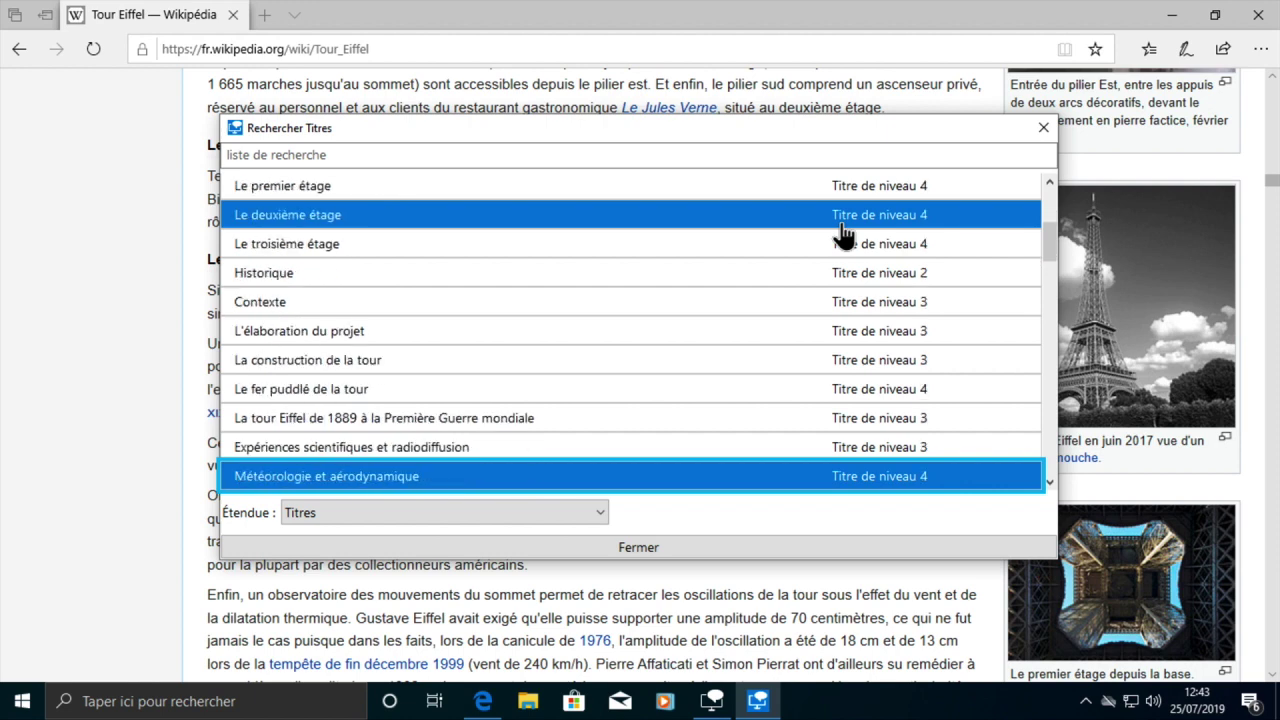
pyautogui.press('Down')
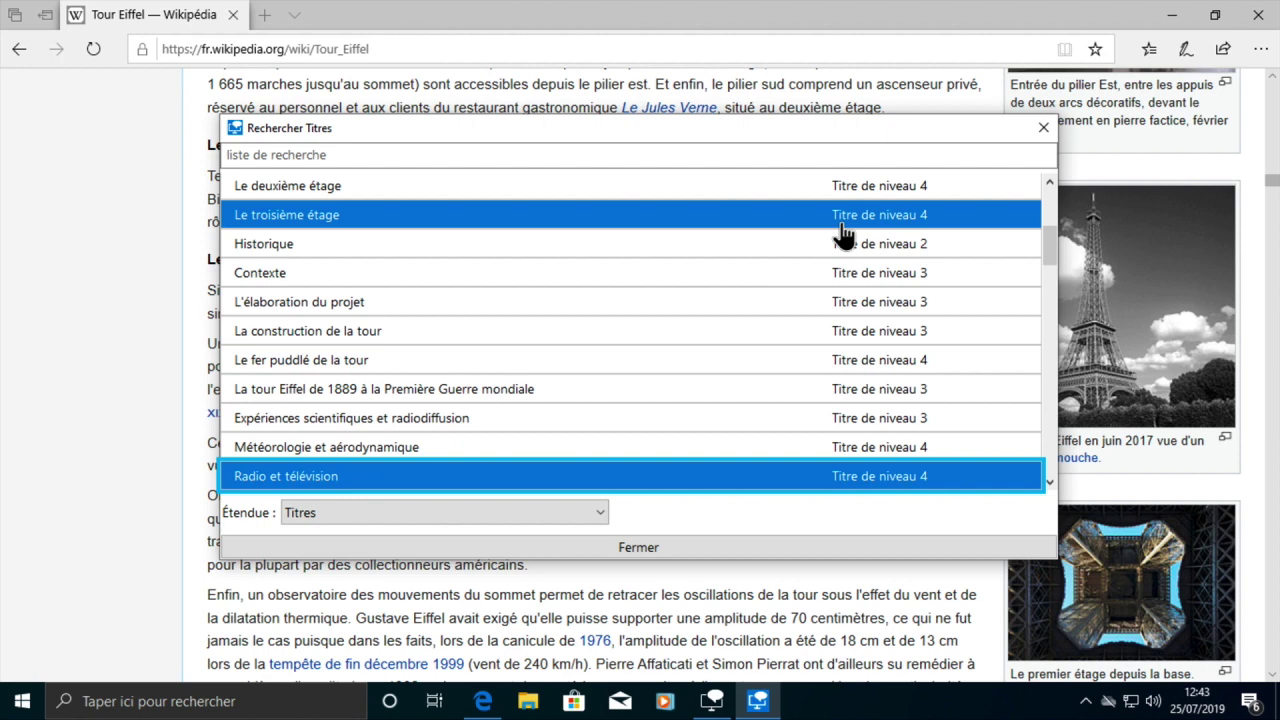
pyautogui.press('Return')
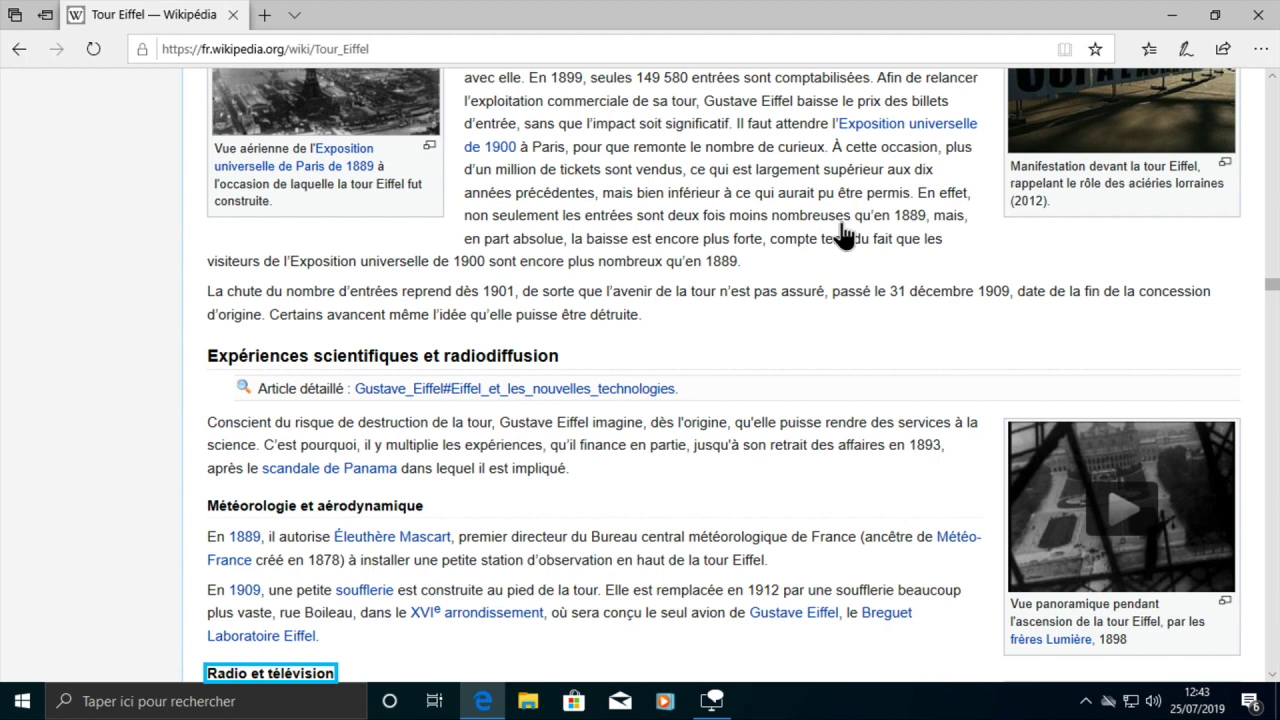
# Step: Read the "Radio et télévision" section word by word with Narrator, up to the word "scientifique" in its third paragraph
pyautogui.hotkey('ctrl', 'Right')
pyautogui.hotkey('ctrl', 'Right')
pyautogui.hotkey('ctrl', 'Right')
pyautogui.hotkey('ctrl', 'Right')
pyautogui.hotkey('ctrl', 'Right')
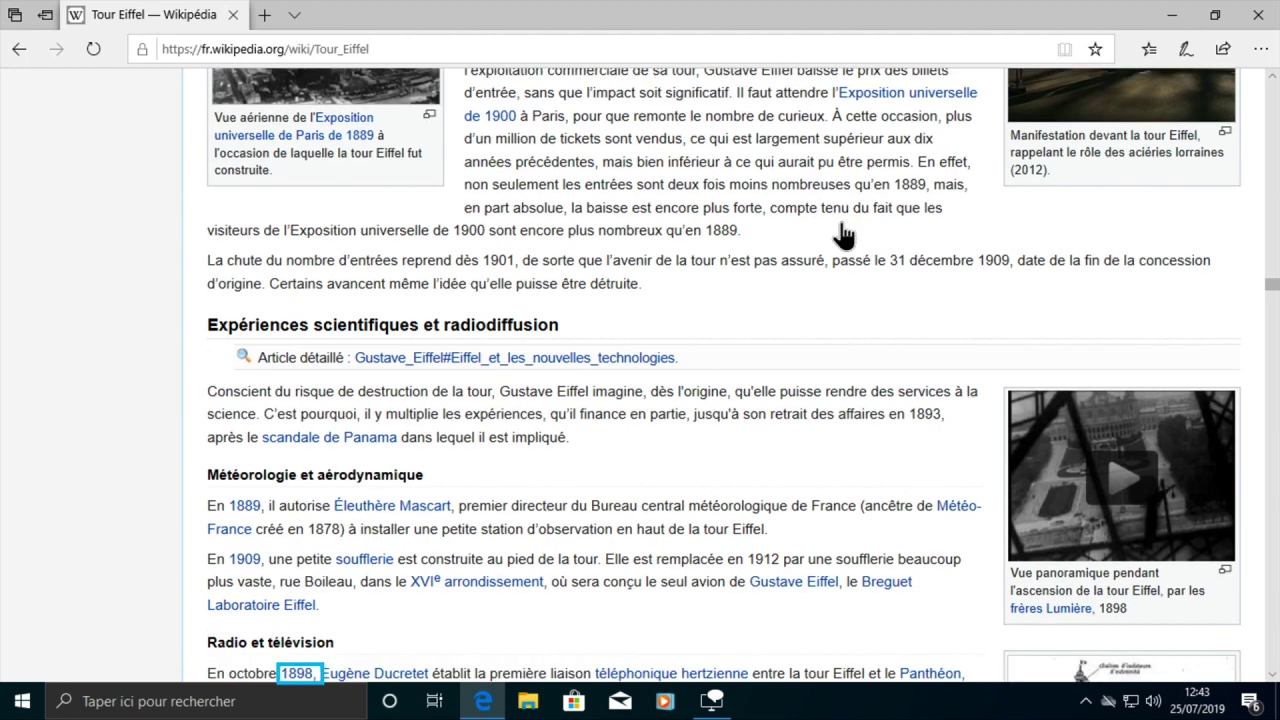
pyautogui.hotkey('ctrl', 'Right')
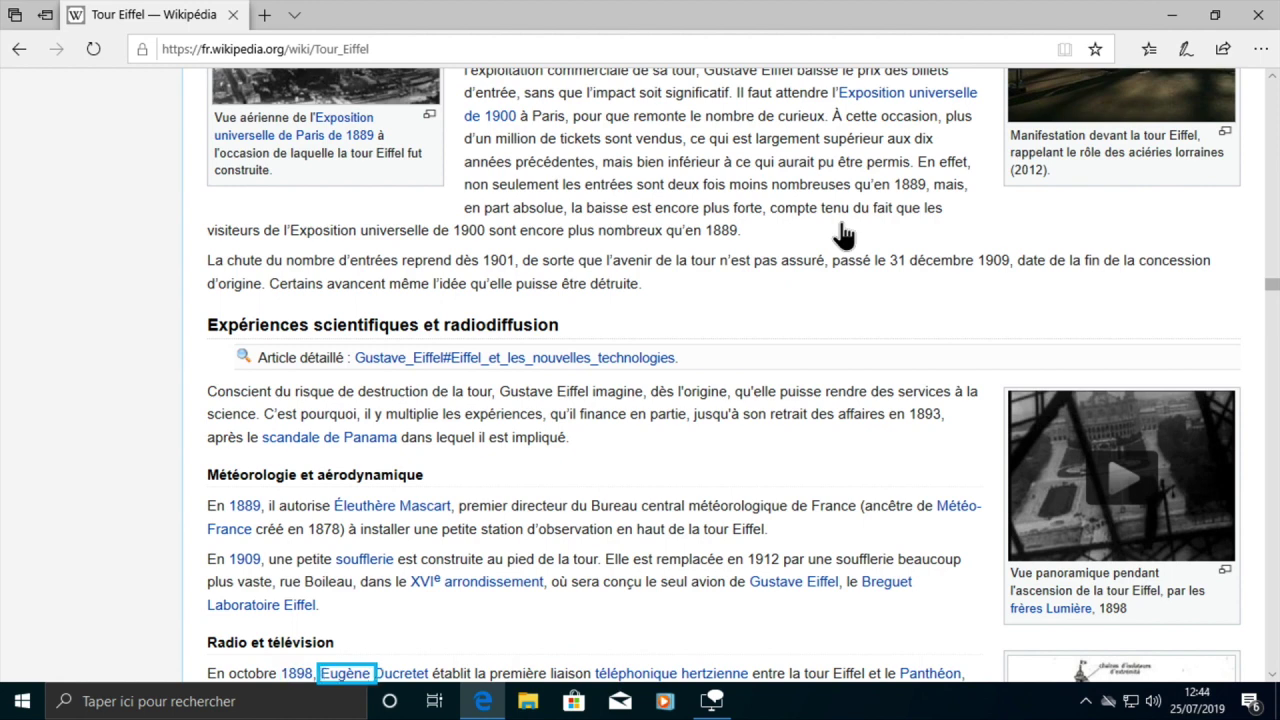
pyautogui.hotkey('ctrl', 'Right')
pyautogui.hotkey('ctrl', 'Right')
pyautogui.hotkey('ctrl', 'Right')
pyautogui.hotkey('ctrl', 'Right')
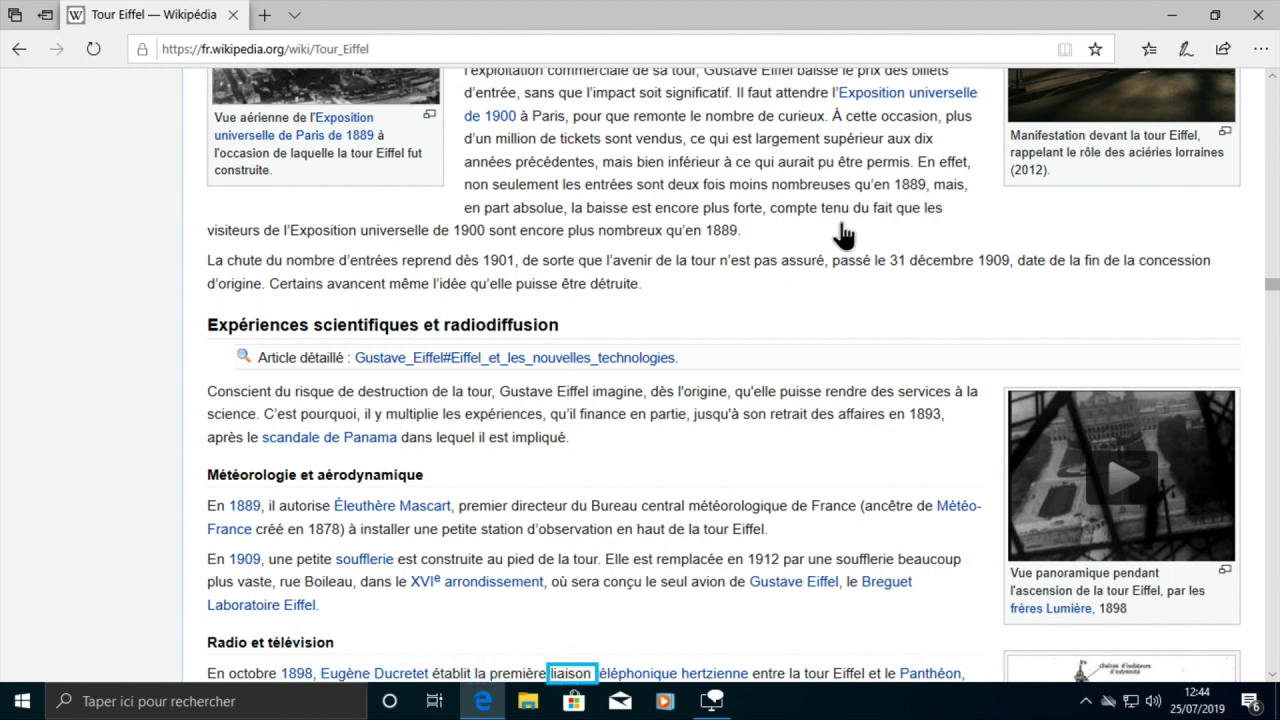
pyautogui.hotkey('ctrl', 'Right')
pyautogui.hotkey('ctrl', 'Right')
pyautogui.hotkey('ctrl', 'Right')
pyautogui.hotkey('ctrl', 'Right')
pyautogui.hotkey('ctrl', 'Right')
pyautogui.hotkey('ctrl', 'Right')
pyautogui.hotkey('ctrl', 'Right')
pyautogui.hotkey('ctrl', 'Right')
pyautogui.hotkey('ctrl', 'Right')
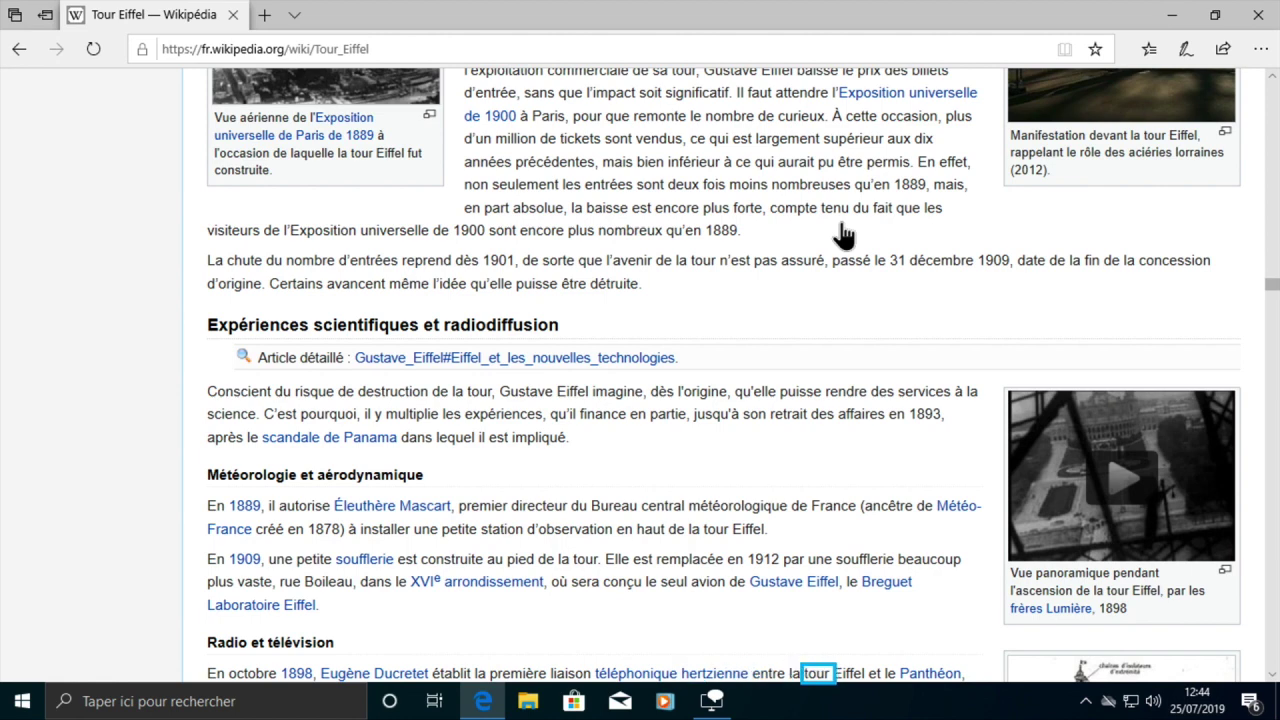
pyautogui.hotkey('ctrl', 'Right')
pyautogui.hotkey('ctrl', 'Right')
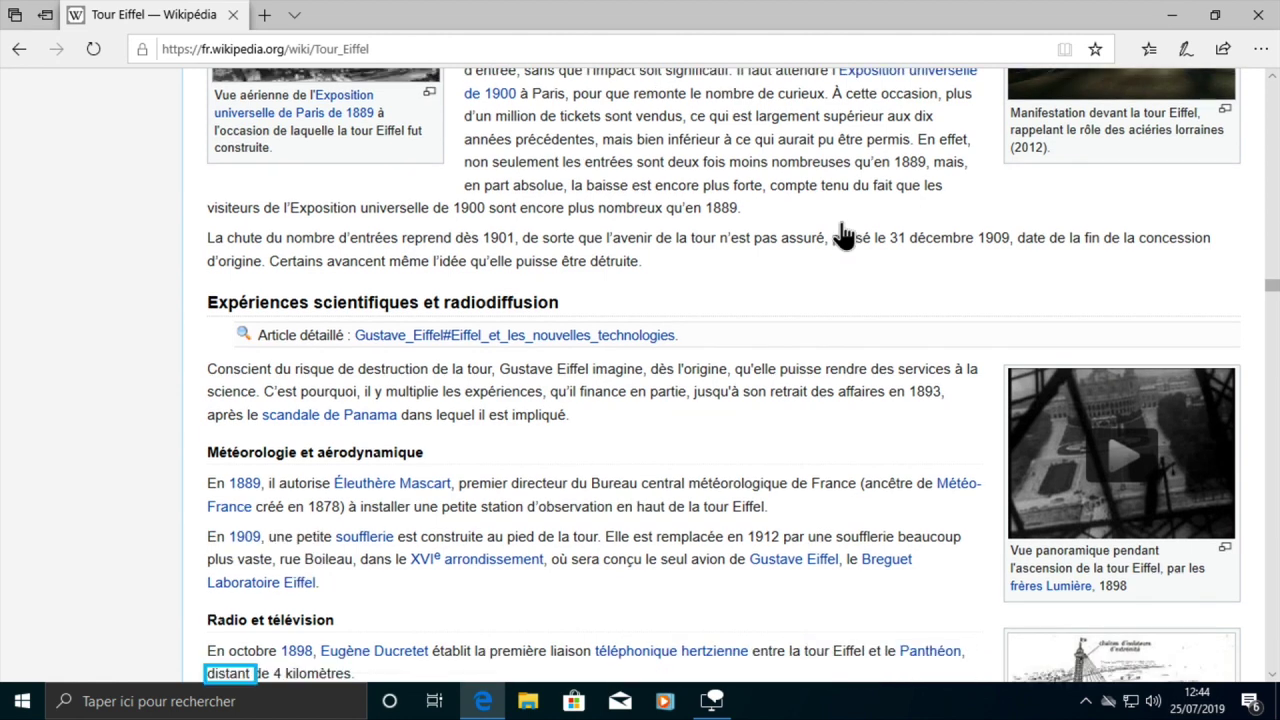
pyautogui.hotkey('ctrl', 'Right')
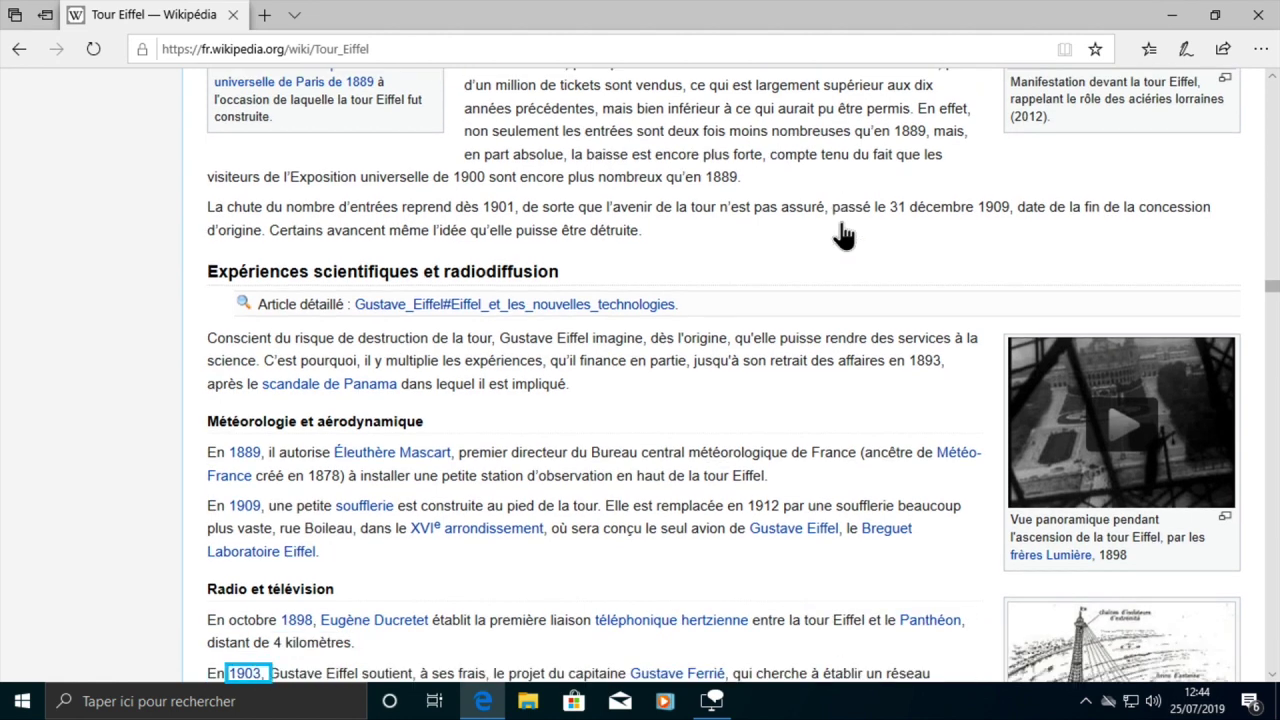
pyautogui.press('Right')
pyautogui.hotkey('ctrl', 'Right')
pyautogui.hotkey('ctrl', 'Right')
pyautogui.hotkey('ctrl', 'Right')
pyautogui.hotkey('ctrl', 'Right')
pyautogui.hotkey('ctrl', 'Right')
pyautogui.hotkey('ctrl', 'Right')
pyautogui.hotkey('ctrl', 'Right')
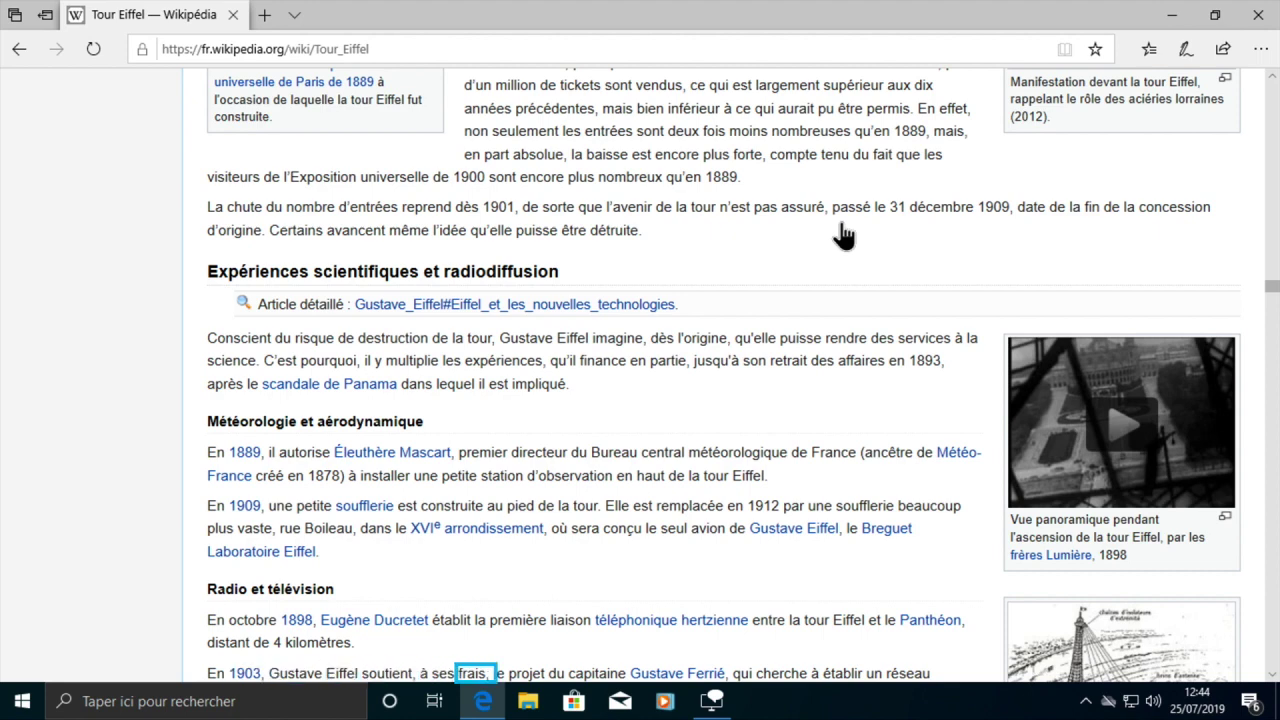
pyautogui.hotkey('ctrl', 'Right')
pyautogui.hotkey('ctrl', 'Right')
pyautogui.hotkey('ctrl', 'Right')
pyautogui.hotkey('ctrl', 'Right')
pyautogui.hotkey('ctrl', 'Right')
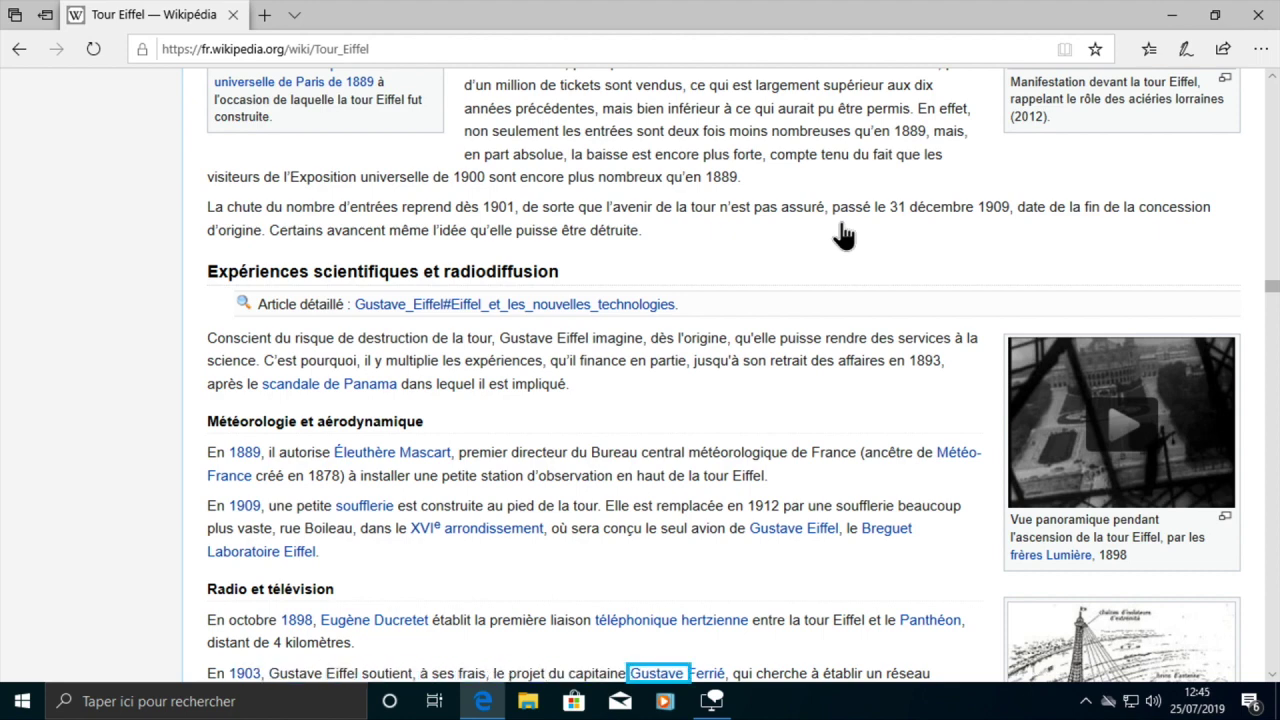
pyautogui.hotkey('ctrl', 'Right')
pyautogui.hotkey('ctrl', 'Right')
pyautogui.hotkey('ctrl', 'Right')
pyautogui.hotkey('ctrl', 'Right')
pyautogui.hotkey('ctrl', 'Right')
pyautogui.hotkey('ctrl', 'Right')
pyautogui.hotkey('ctrl', 'Right')
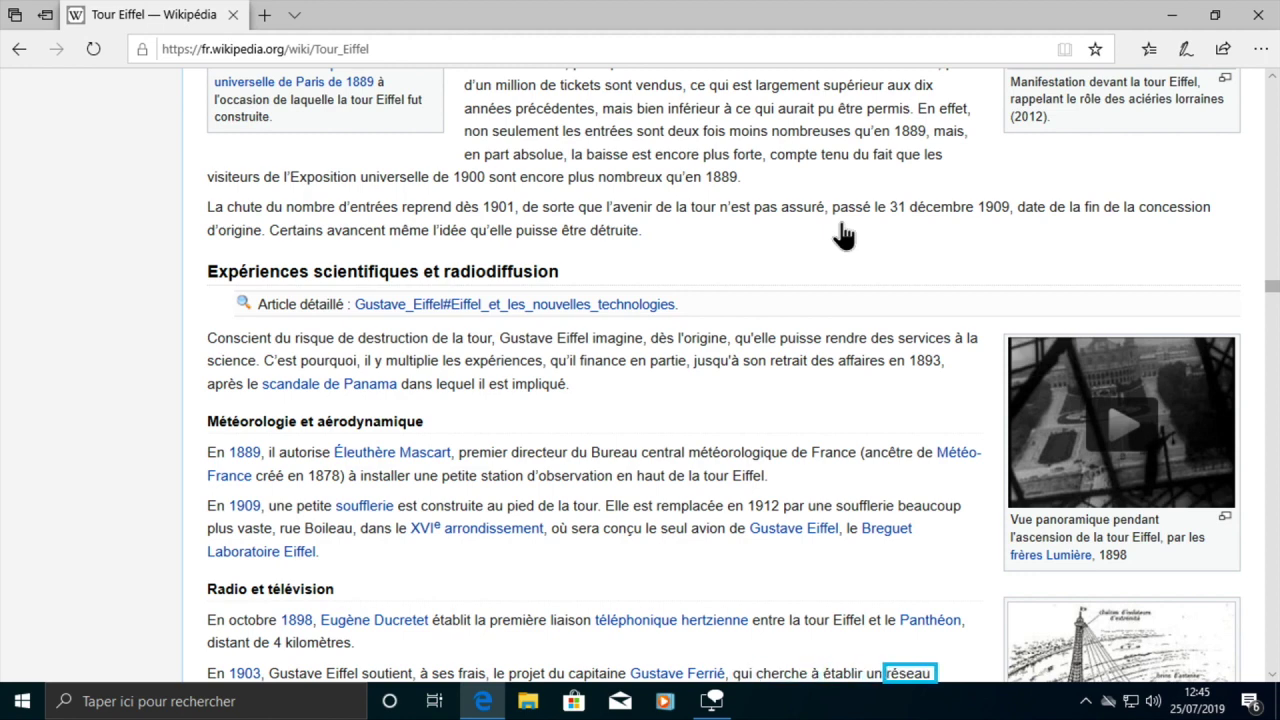
pyautogui.hotkey('ctrl', 'Right')
pyautogui.hotkey('ctrl', 'Right')
pyautogui.hotkey('ctrl', 'Right')
pyautogui.hotkey('ctrl', 'Right')
pyautogui.hotkey('ctrl', 'Right')
pyautogui.hotkey('ctrl', 'Right')
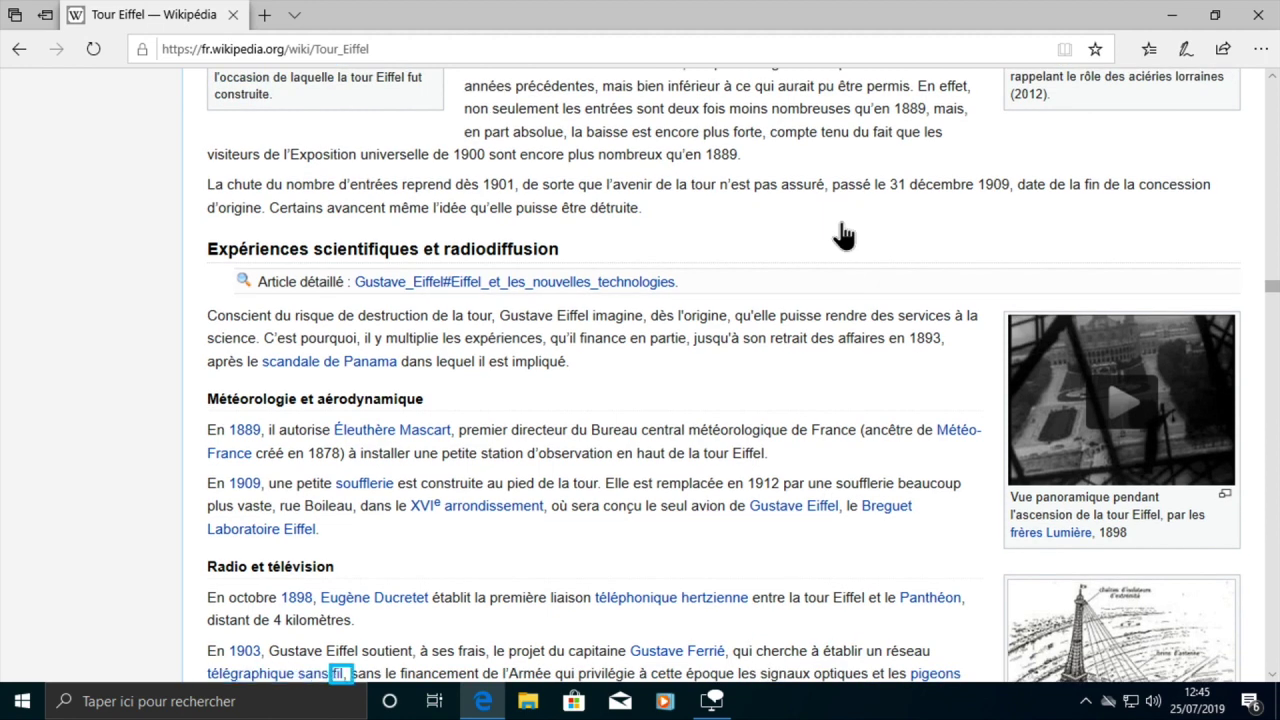
pyautogui.hotkey('ctrl', 'Right')
pyautogui.hotkey('ctrl', 'Right')
pyautogui.hotkey('ctrl', 'Right')
pyautogui.hotkey('ctrl', 'Right')
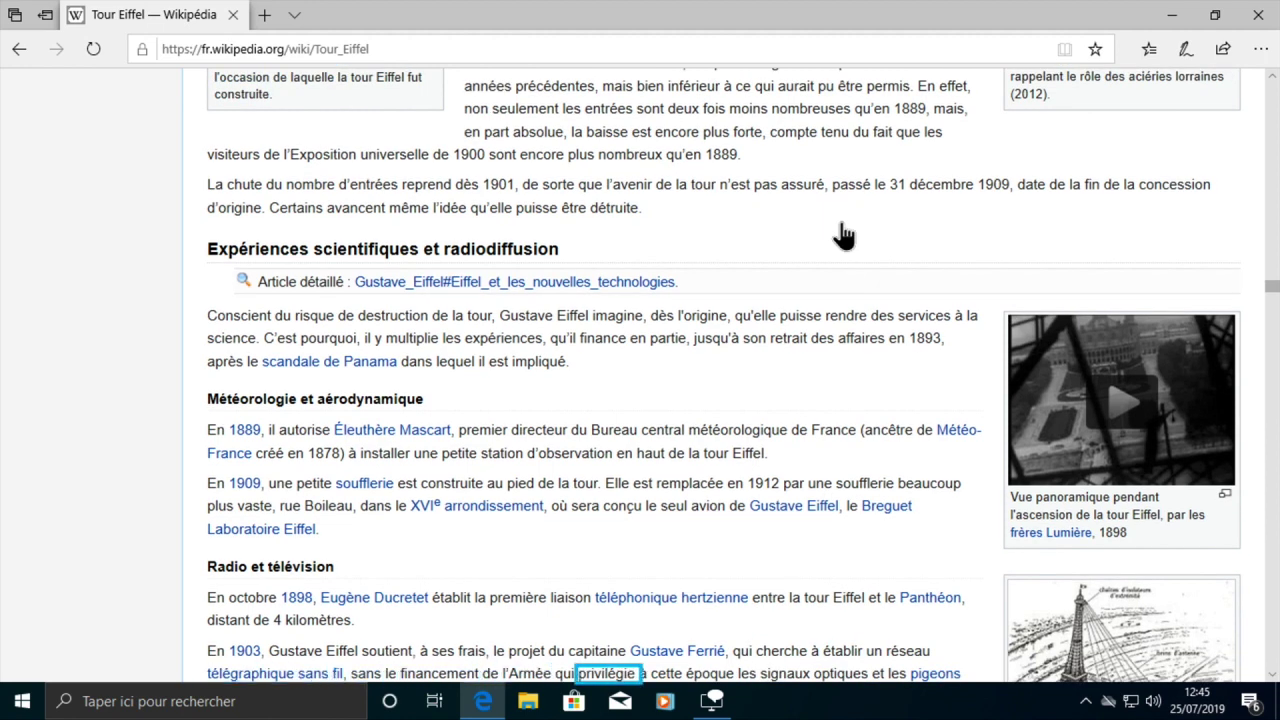
pyautogui.hotkey('ctrl', 'Right')
pyautogui.hotkey('ctrl', 'Right')
pyautogui.hotkey('ctrl', 'Right')
pyautogui.hotkey('ctrl', 'Right')
pyautogui.hotkey('ctrl', 'Right')
pyautogui.hotkey('ctrl', 'Right')
pyautogui.hotkey('ctrl', 'Right')
pyautogui.hotkey('ctrl', 'Right')
pyautogui.hotkey('ctrl', 'Right')
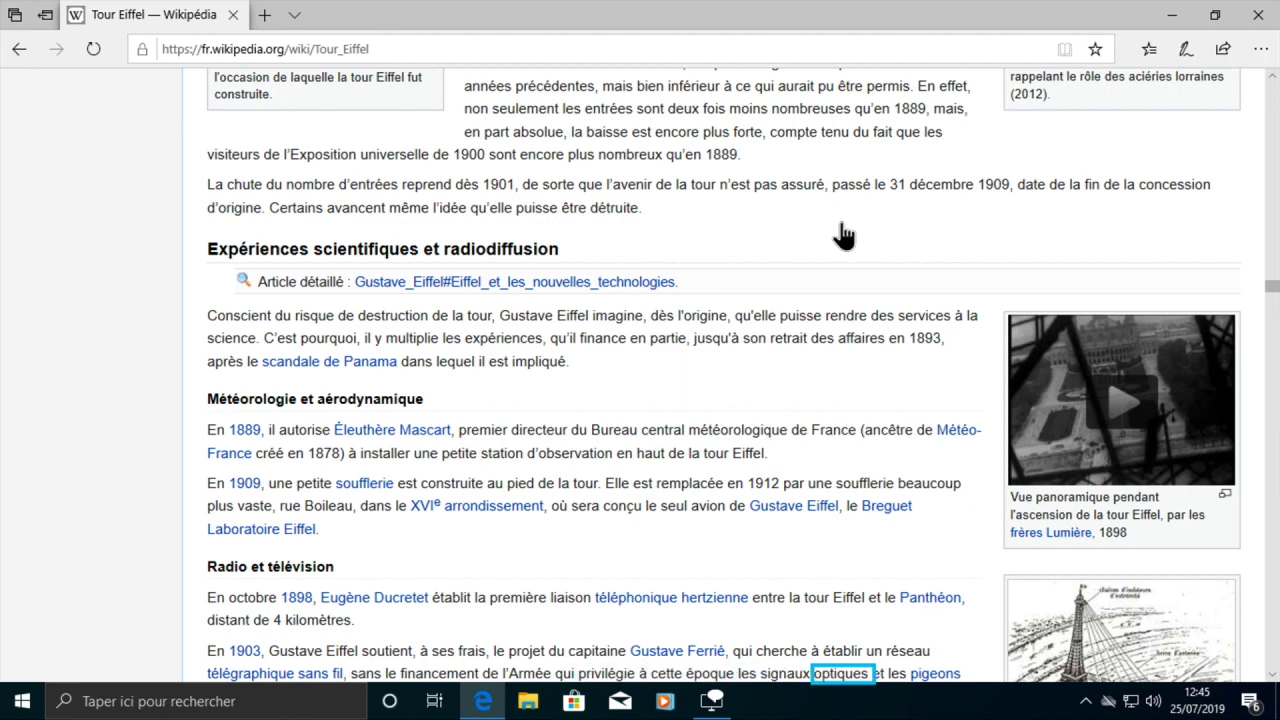
pyautogui.hotkey('ctrl', 'Right')
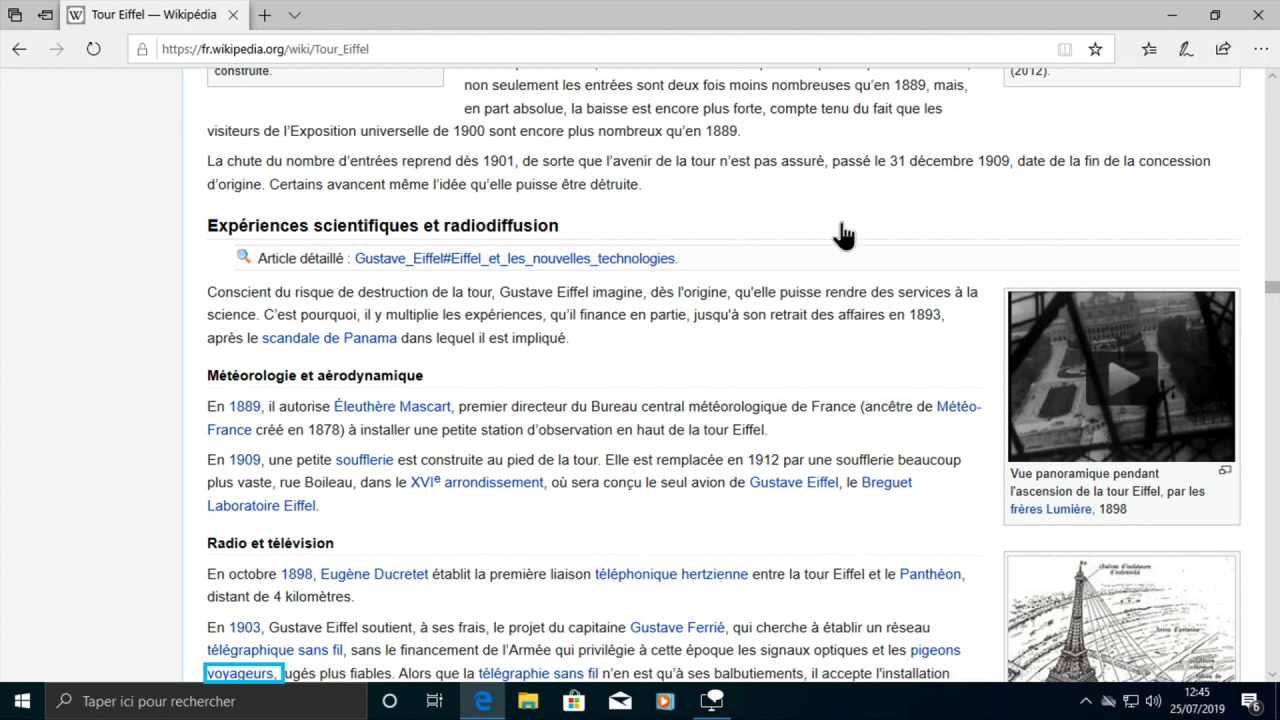
pyautogui.hotkey('ctrl', 'Right')
pyautogui.hotkey('ctrl', 'Right')
pyautogui.hotkey('ctrl', 'Right')
pyautogui.hotkey('ctrl', 'Right')
pyautogui.hotkey('ctrl', 'Right')
pyautogui.hotkey('ctrl', 'Right')
pyautogui.hotkey('ctrl', 'Right')
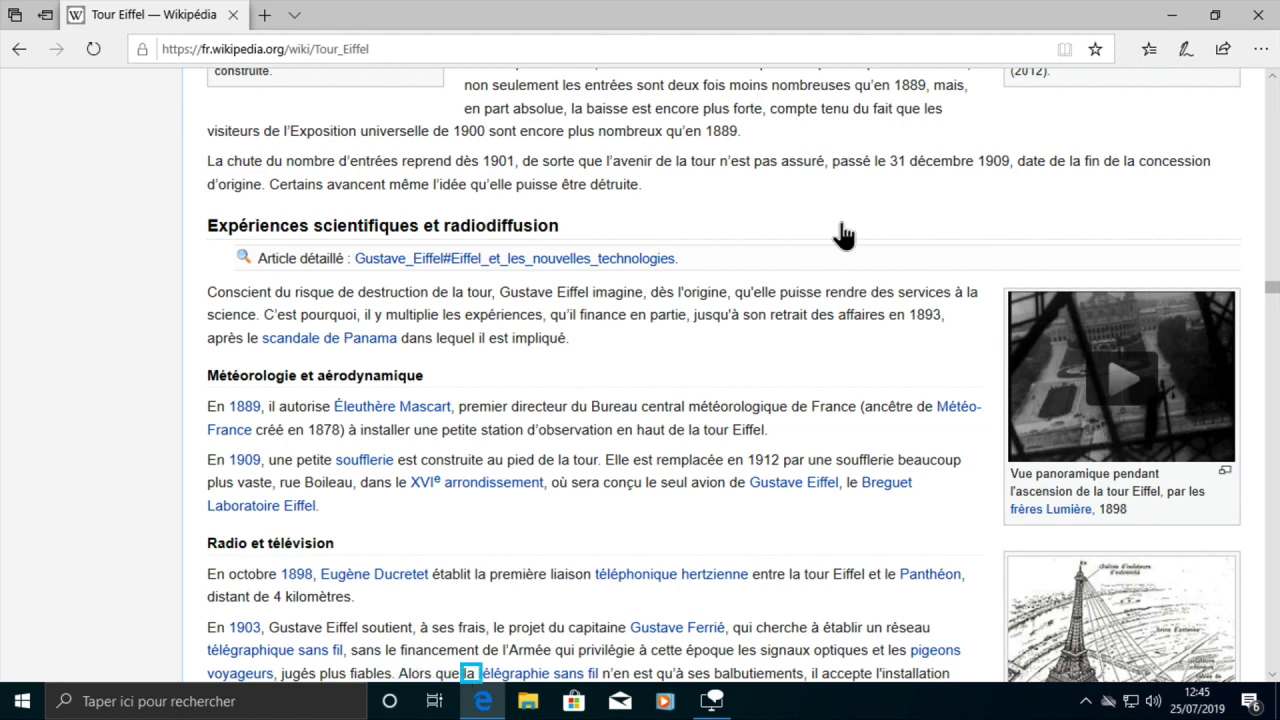
pyautogui.hotkey('ctrl', 'Right')
pyautogui.hotkey('ctrl', 'Right')
pyautogui.hotkey('ctrl', 'Right')
pyautogui.hotkey('ctrl', 'Right')
pyautogui.hotkey('ctrl', 'Right')
pyautogui.hotkey('ctrl', 'Right')
pyautogui.hotkey('ctrl', 'Right')
pyautogui.hotkey('ctrl', 'Right')
pyautogui.hotkey('ctrl', 'Right')
pyautogui.hotkey('ctrl', 'Right')
pyautogui.hotkey('ctrl', 'Right')
pyautogui.hotkey('ctrl', 'Right')
pyautogui.hotkey('ctrl', 'Right')
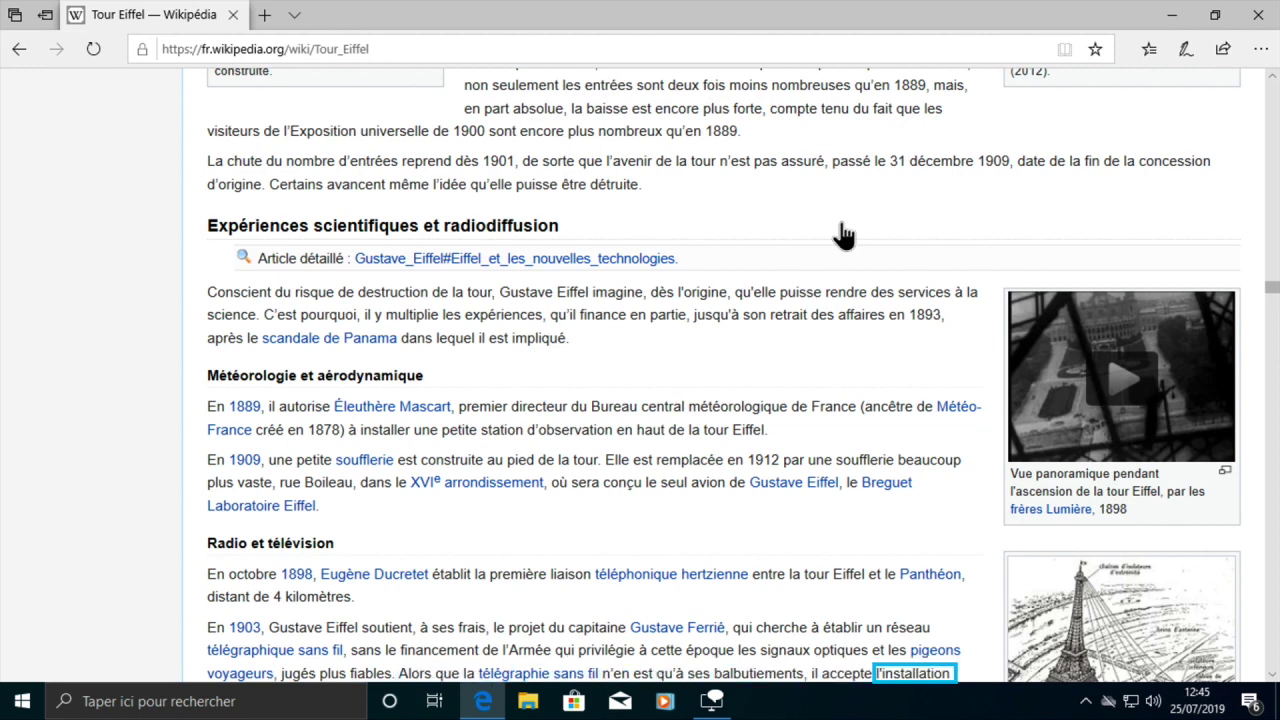
pyautogui.hotkey('ctrl', 'Right')
pyautogui.hotkey('ctrl', 'Right')
pyautogui.hotkey('ctrl', 'Right')
pyautogui.hotkey('ctrl', 'Right')
pyautogui.hotkey('ctrl', 'Right')
pyautogui.hotkey('ctrl', 'Right')
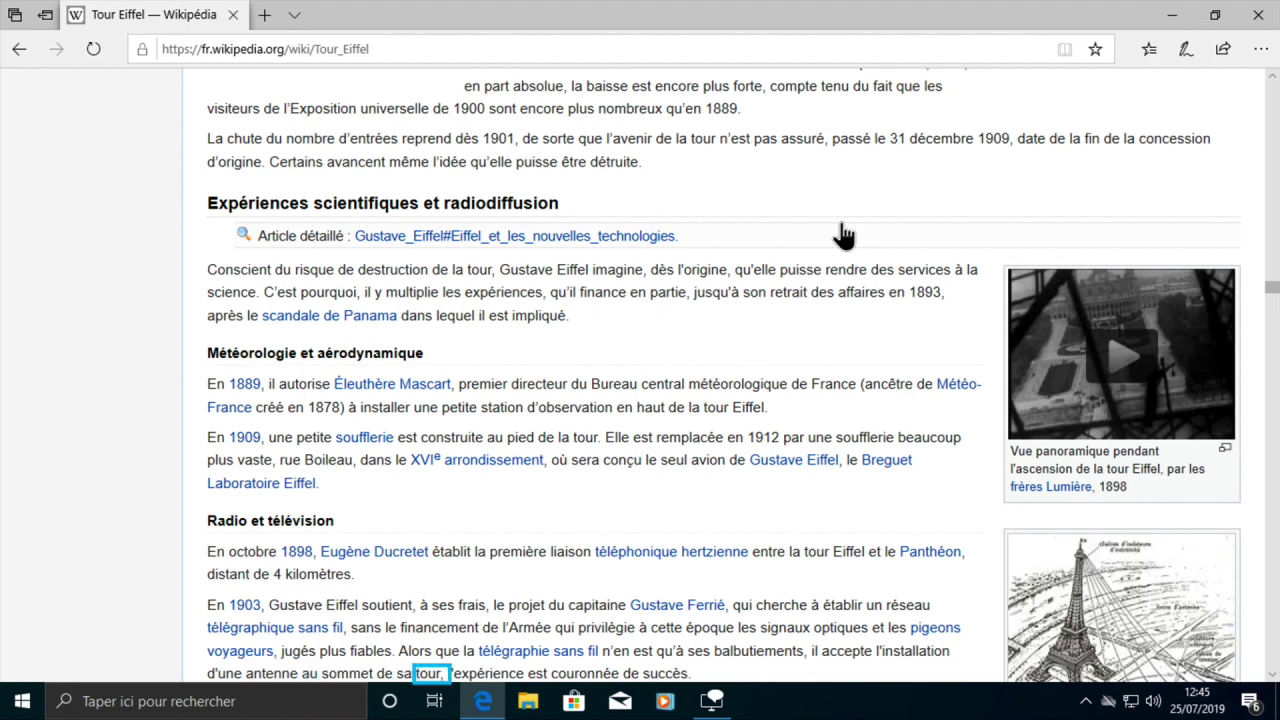
pyautogui.hotkey('ctrl', 'Right')
pyautogui.hotkey('ctrl', 'Right')
pyautogui.hotkey('ctrl', 'Right')
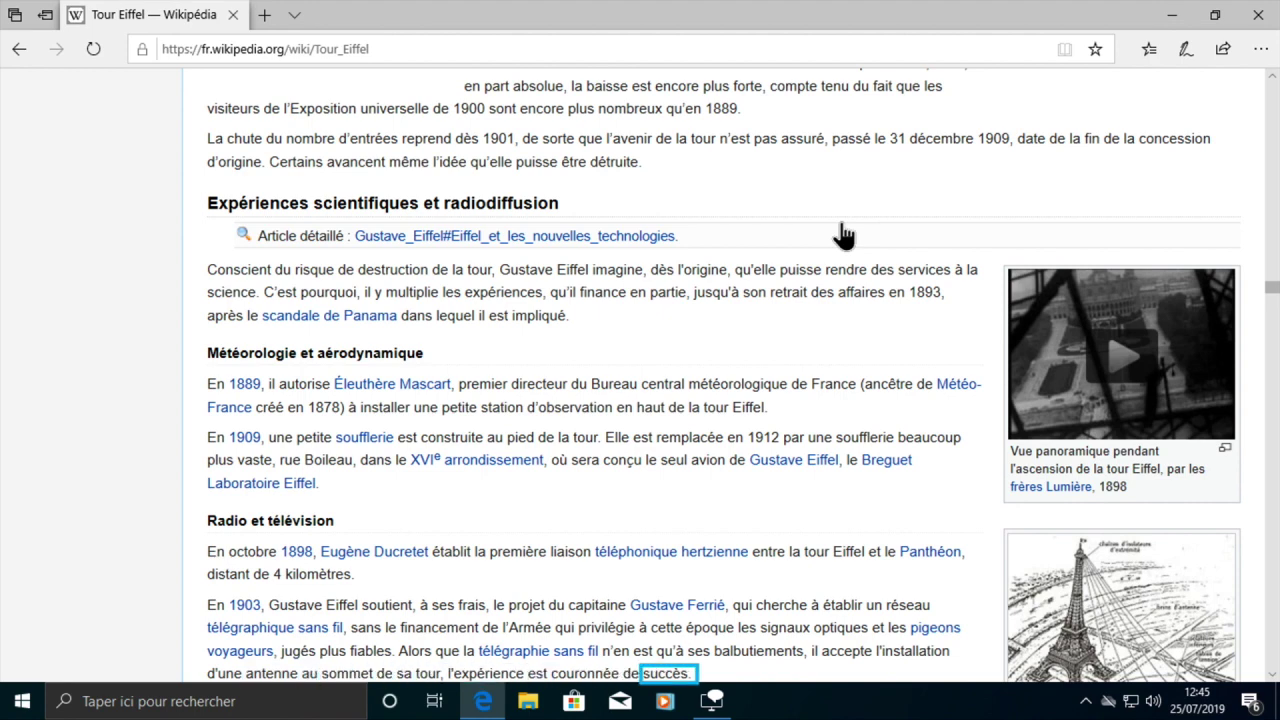
pyautogui.hotkey('ctrl', 'Right')
pyautogui.hotkey('ctrl', 'Right')
pyautogui.hotkey('ctrl', 'Right')
pyautogui.hotkey('ctrl', 'Right')
pyautogui.hotkey('ctrl', 'Right')
pyautogui.hotkey('ctrl', 'Right')
pyautogui.hotkey('ctrl', 'Right')
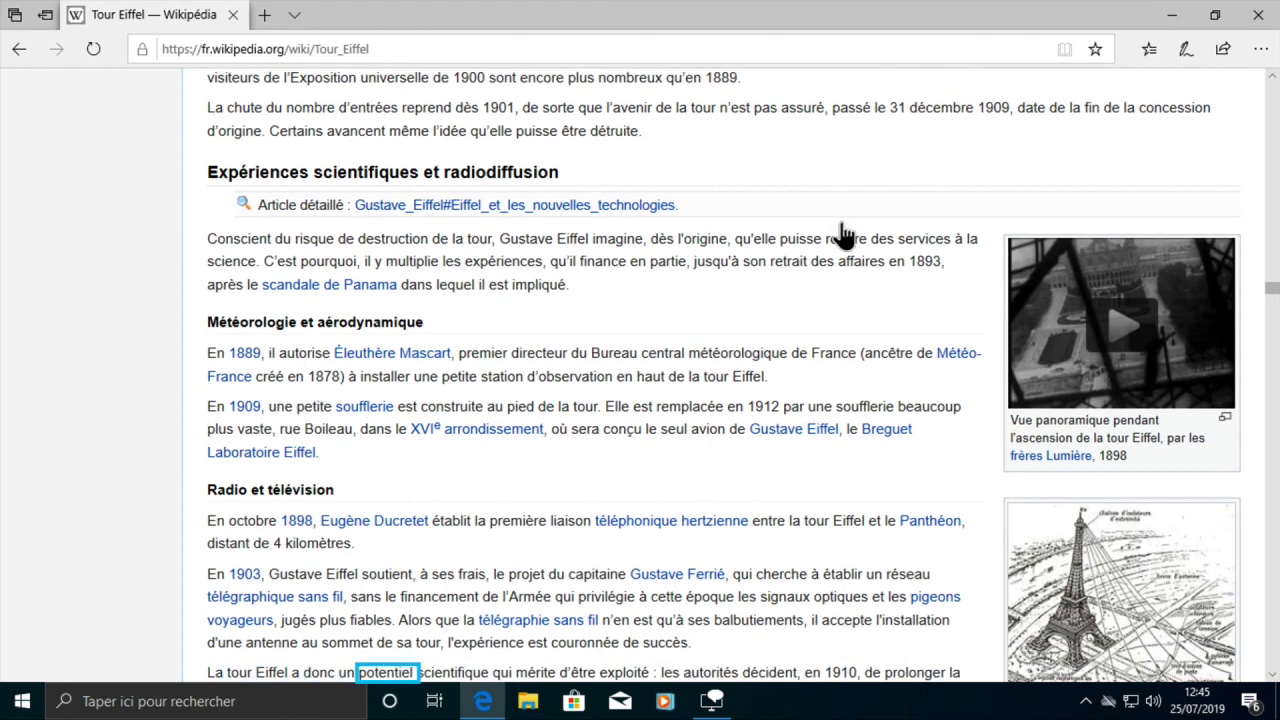
pyautogui.hotkey('ctrl', 'Right')
pyautogui.press('Right')
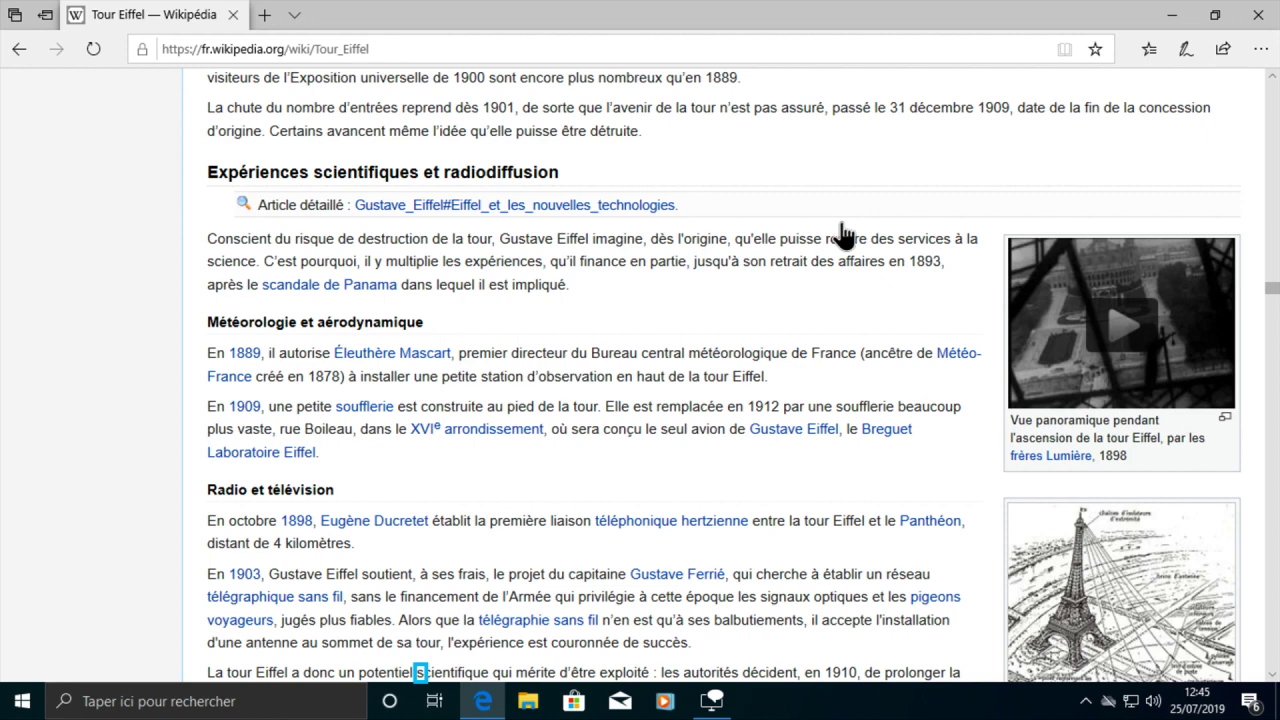
# Step: Go to the United Vision website at unitedvision.fr
pyautogui.hotkey('ctrl', 'l')
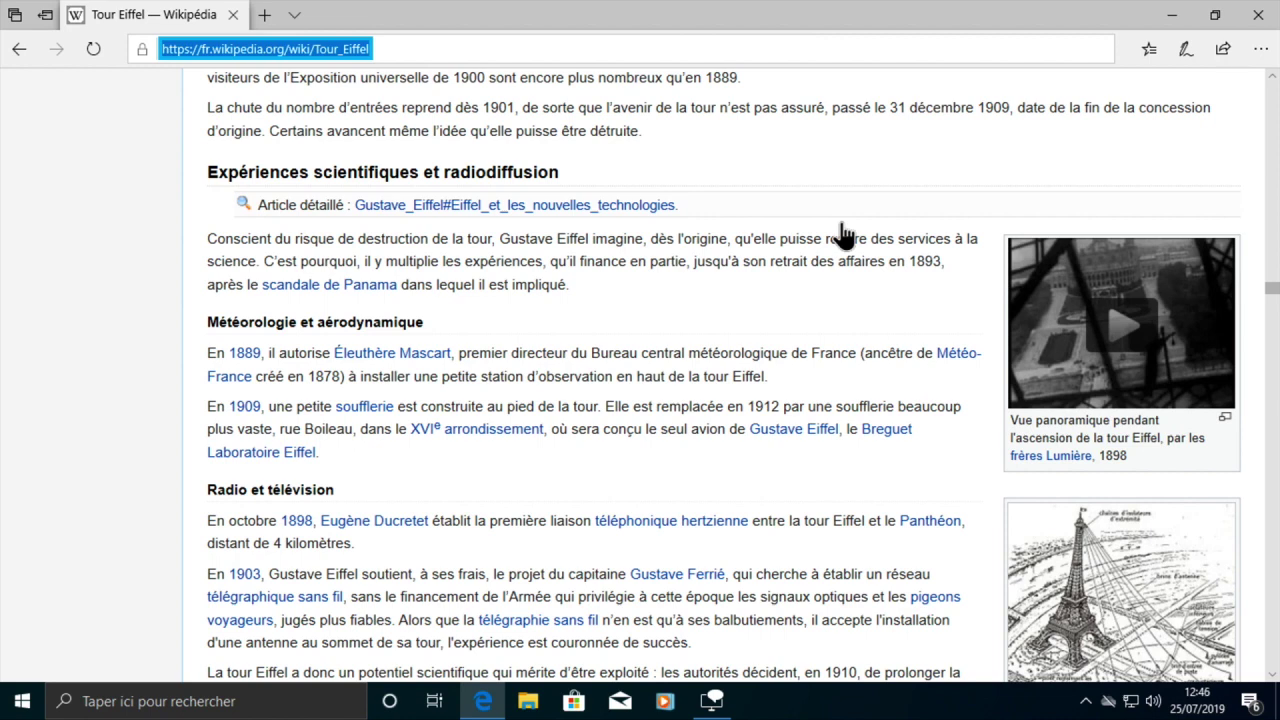
pyautogui.write('u')
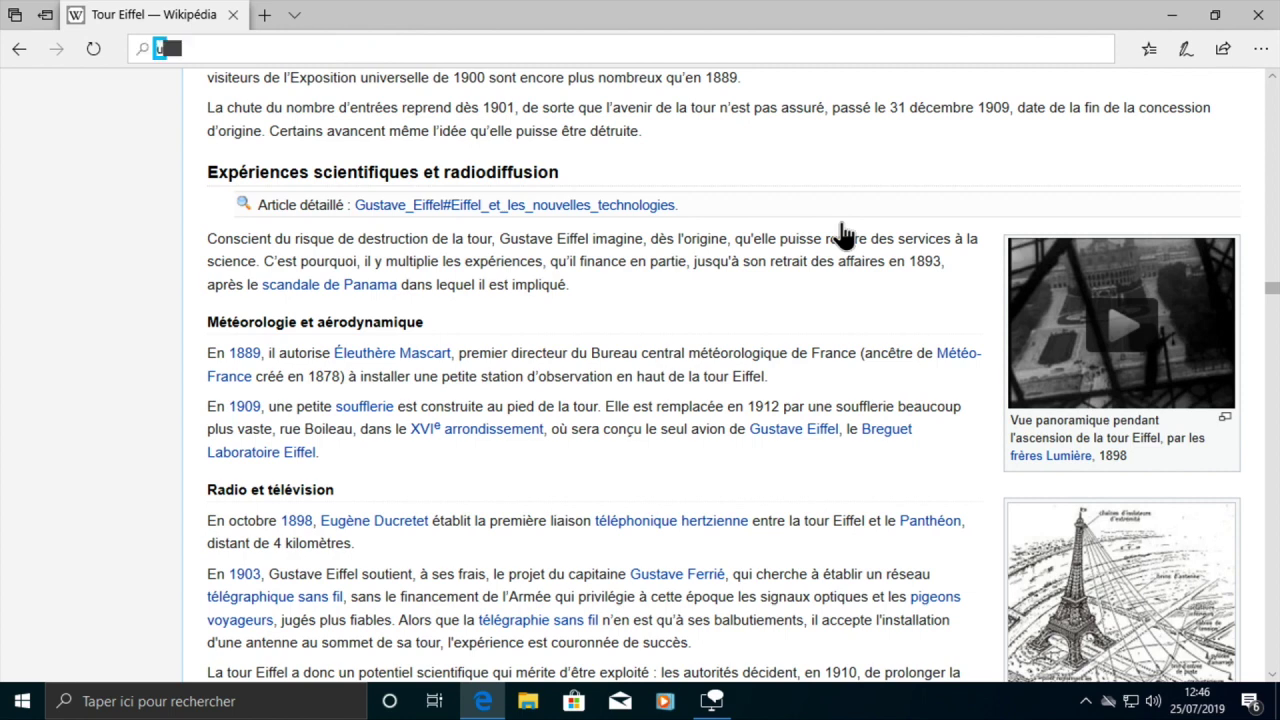
pyautogui.write('nited')
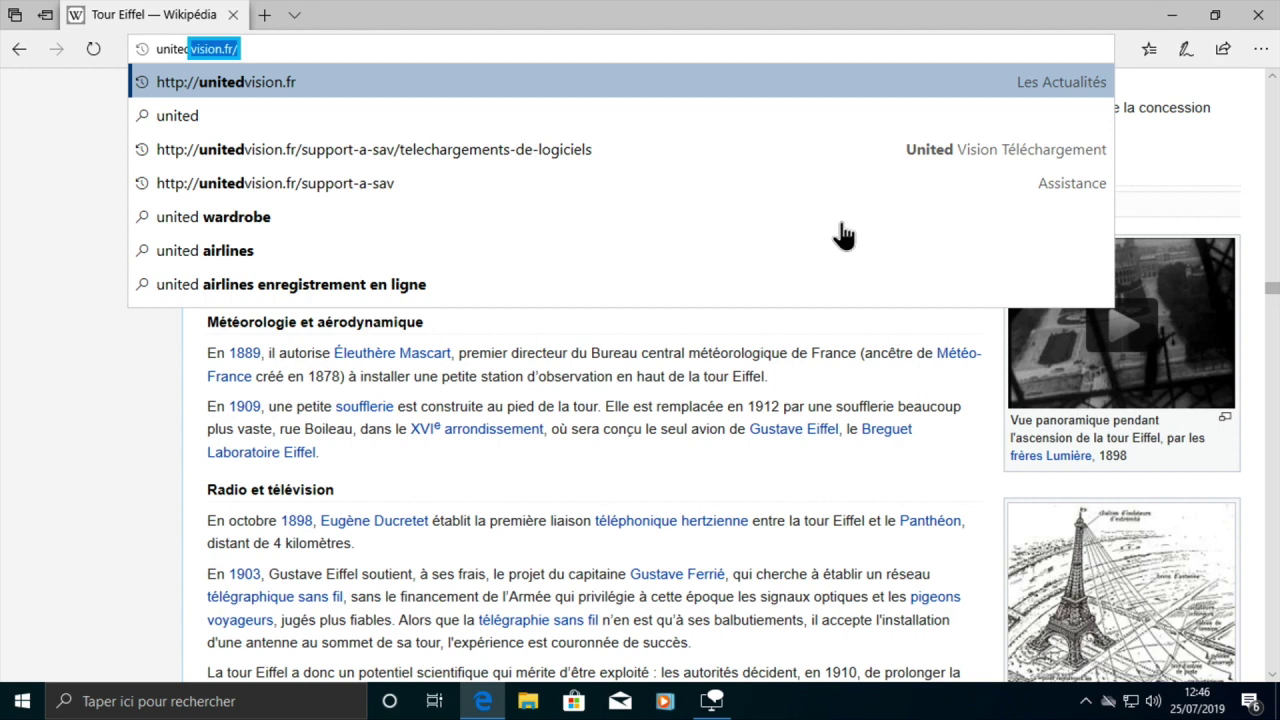
pyautogui.press('Return')
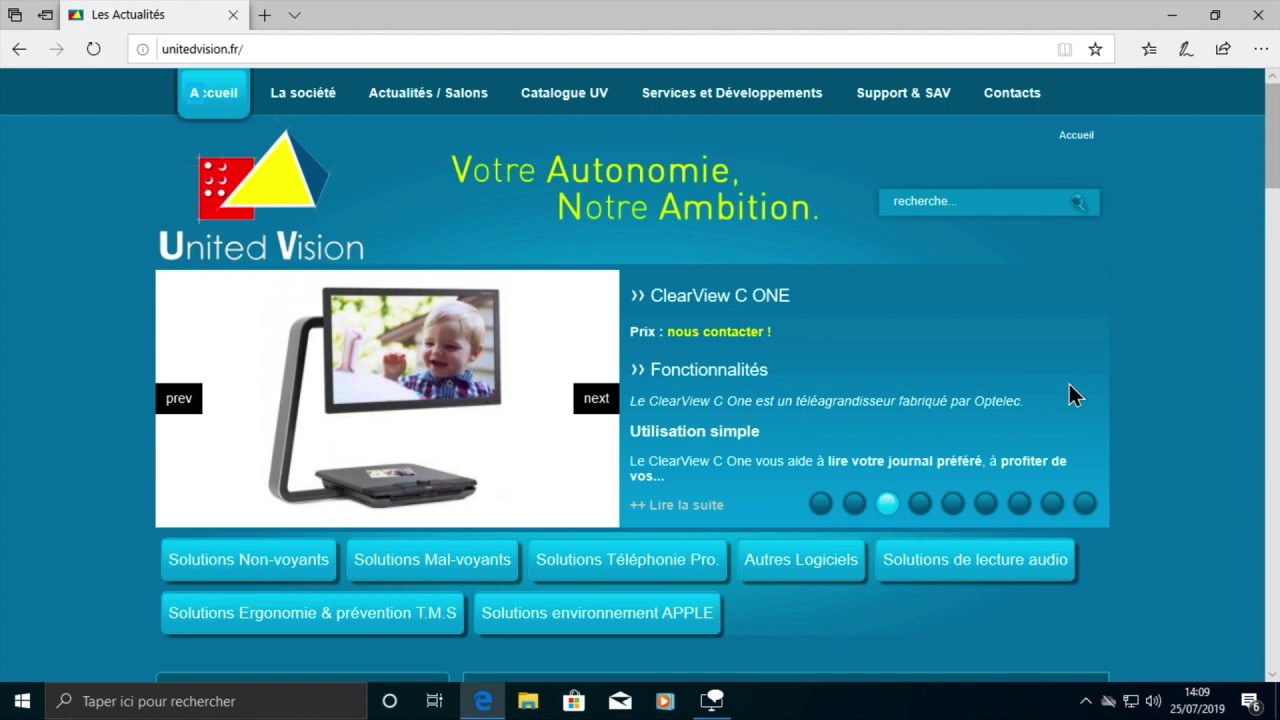
# Step: Filter Narrator's list of page links by "support" and jump to the "Support & SAV" link
pyautogui.press('Insert+F7')
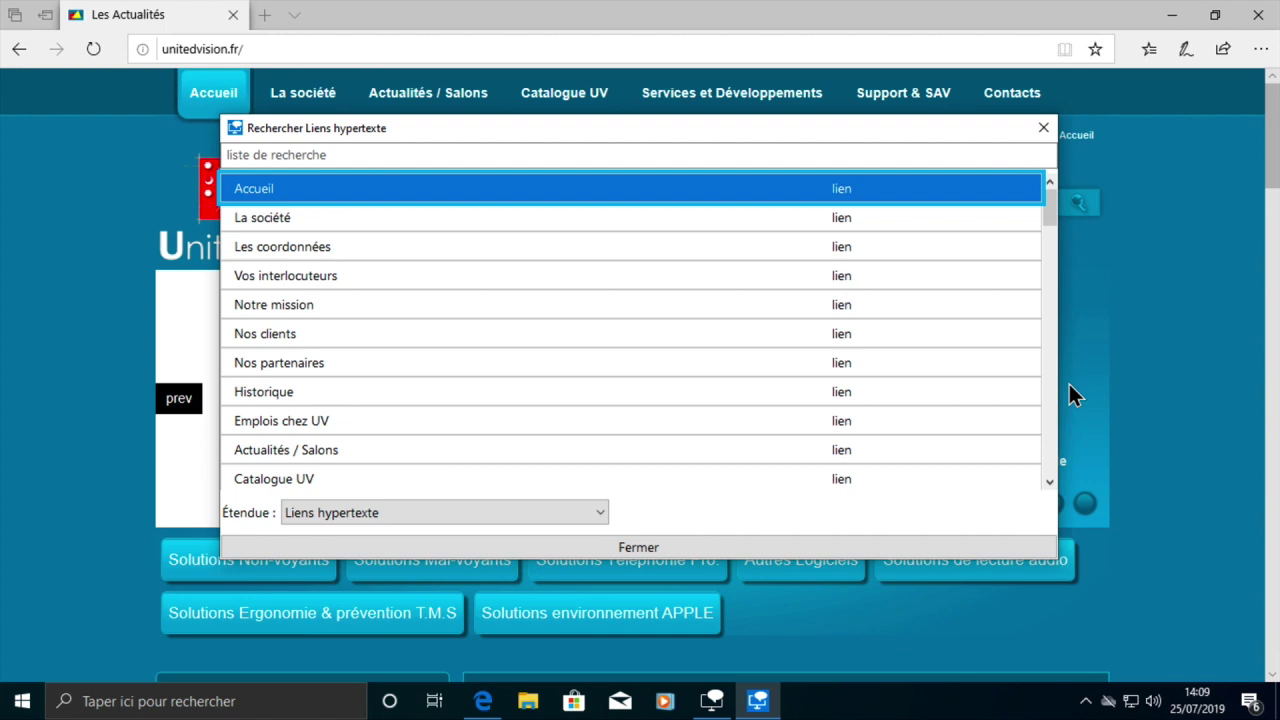
pyautogui.write('suppo')
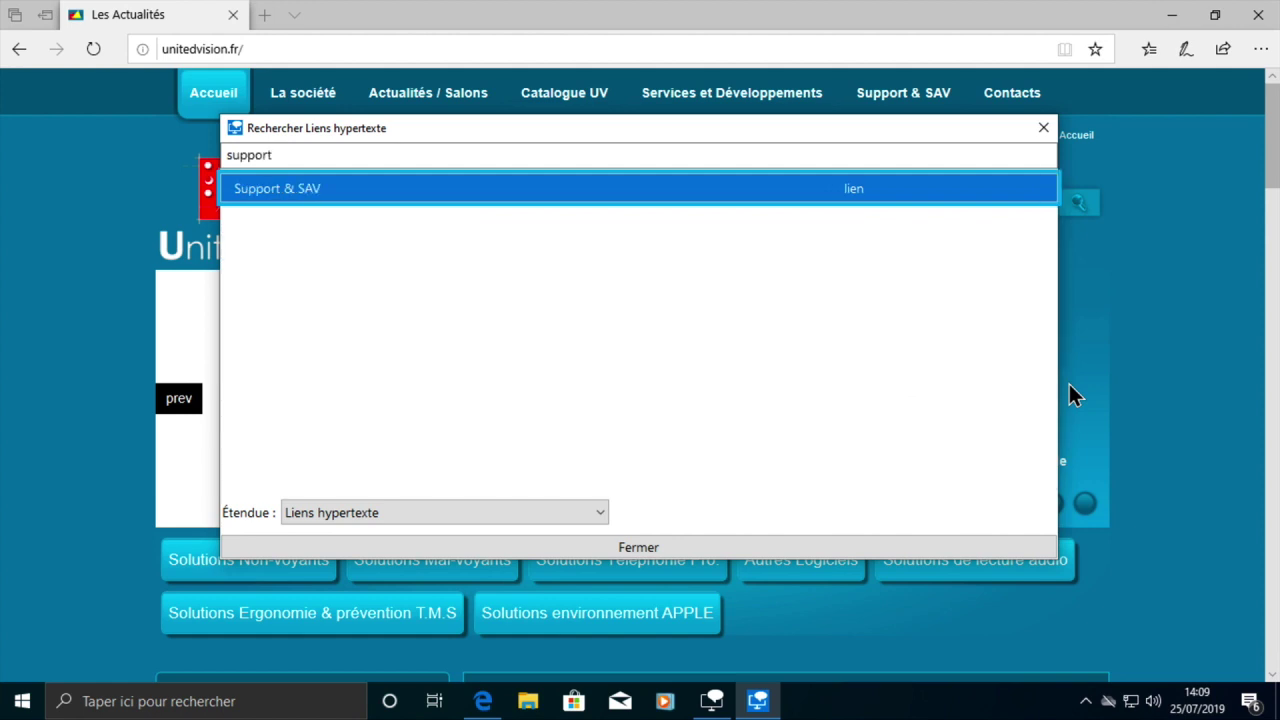
pyautogui.write('rt')
pyautogui.press('Return')
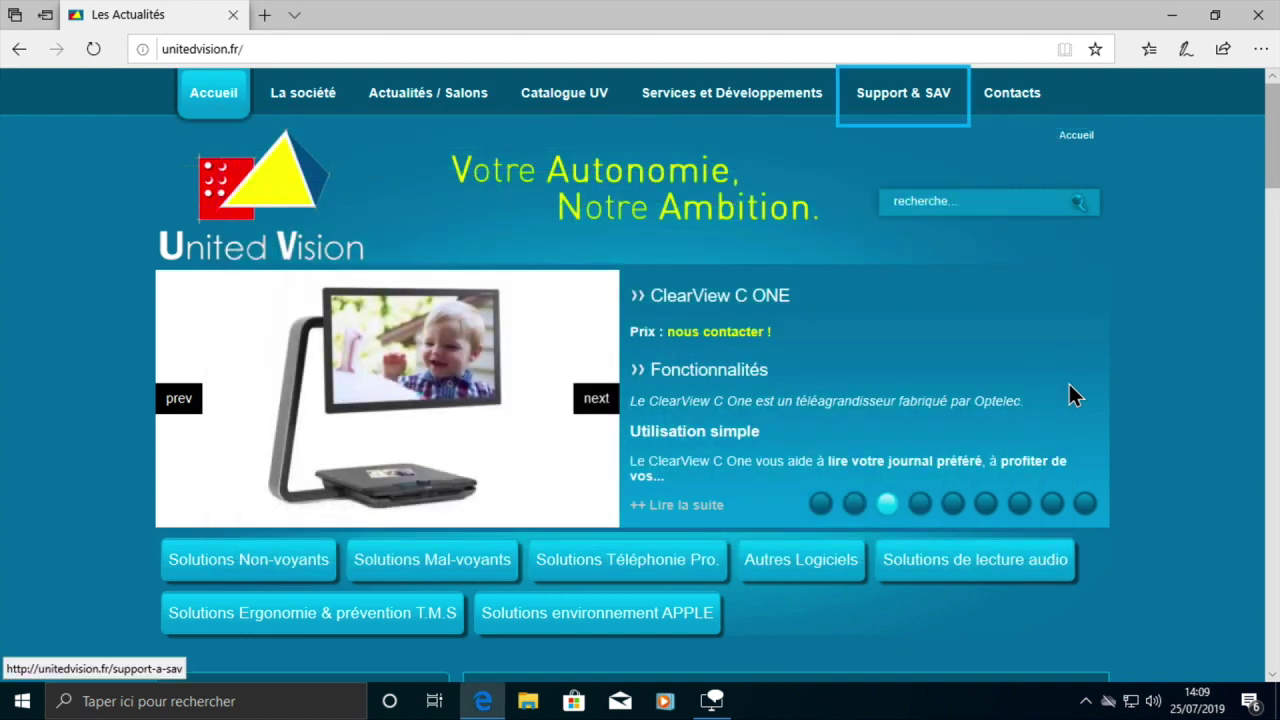